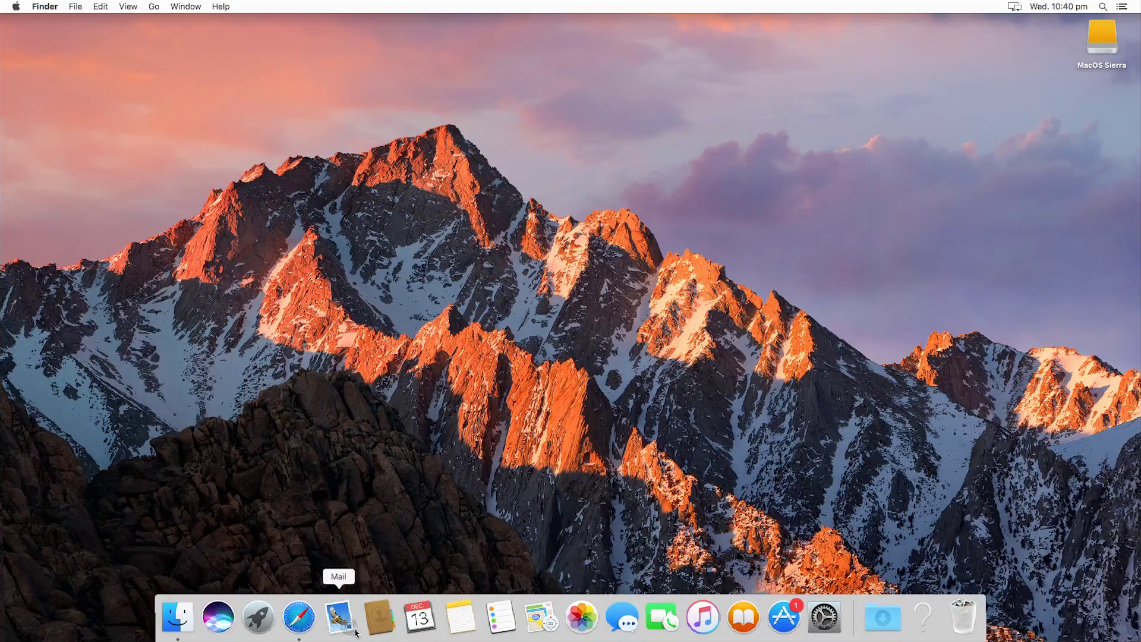
In DSM's Control Panel, show the User page listing the NAS's existing accounts
left_click(310, 621)
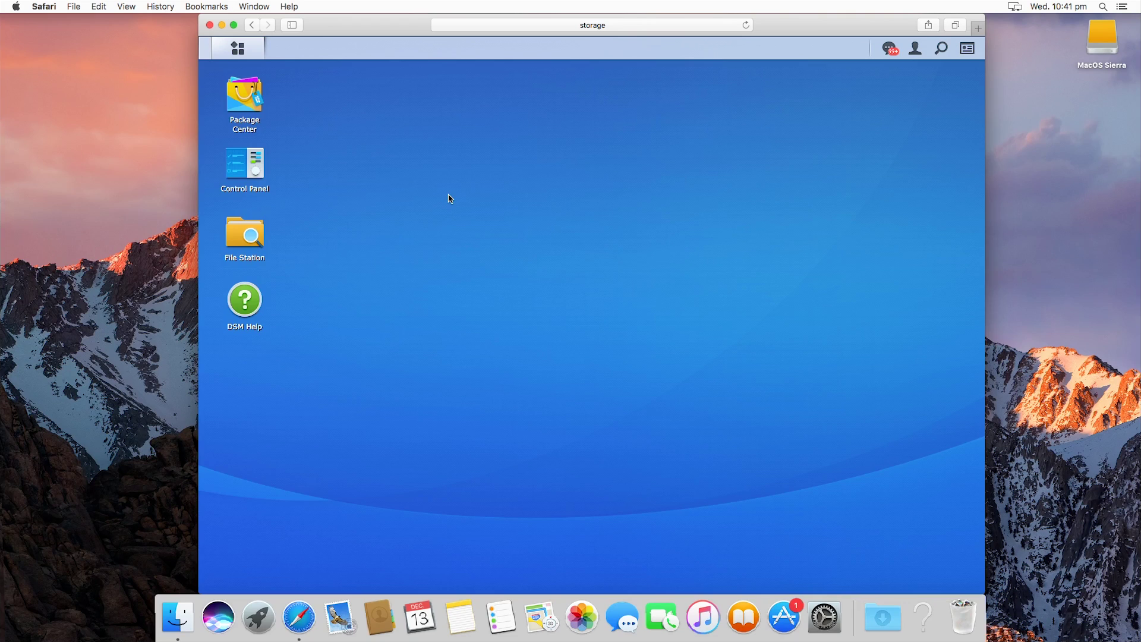
left_click(242, 170)
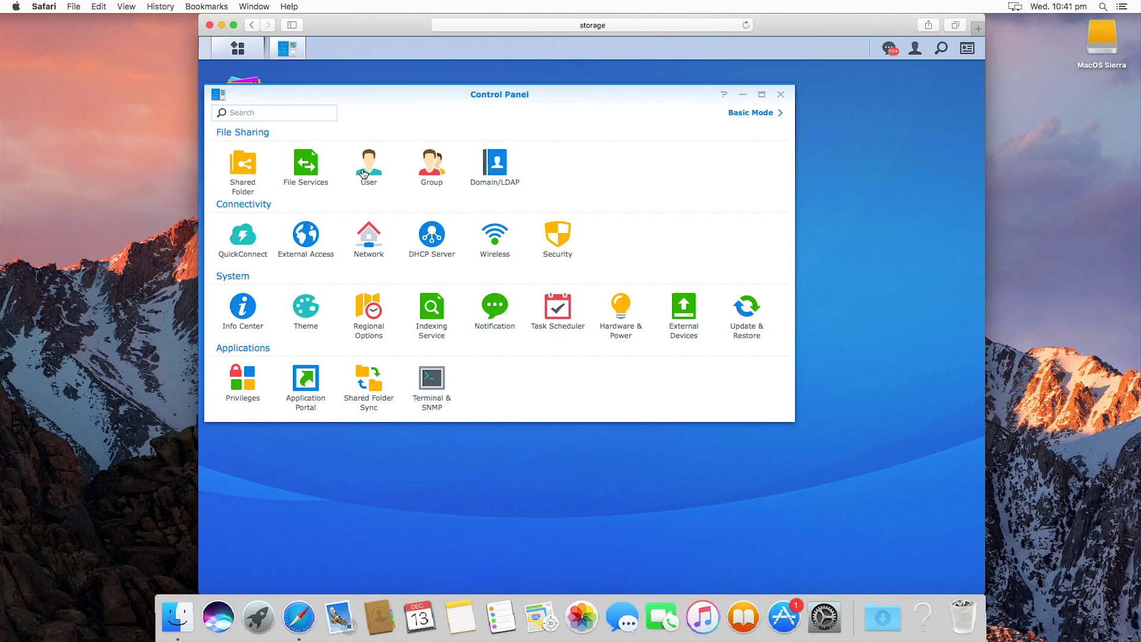
left_click(363, 173)
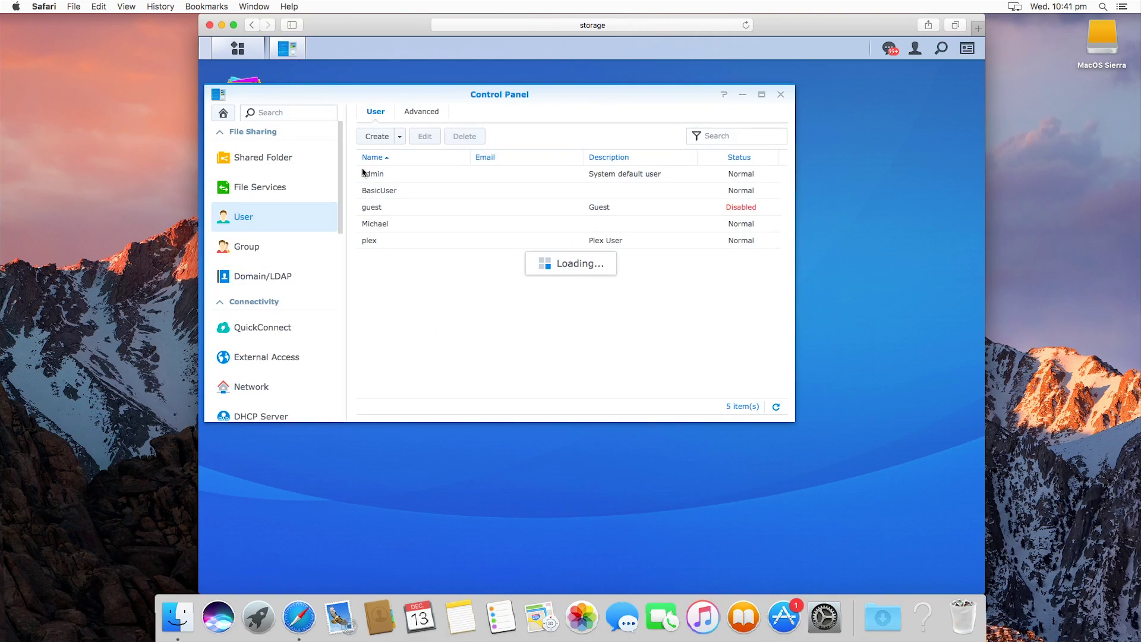
Start a new user named 'Time Machine', enter and confirm its password, and continue to groups
left_click(373, 137)
type("T")
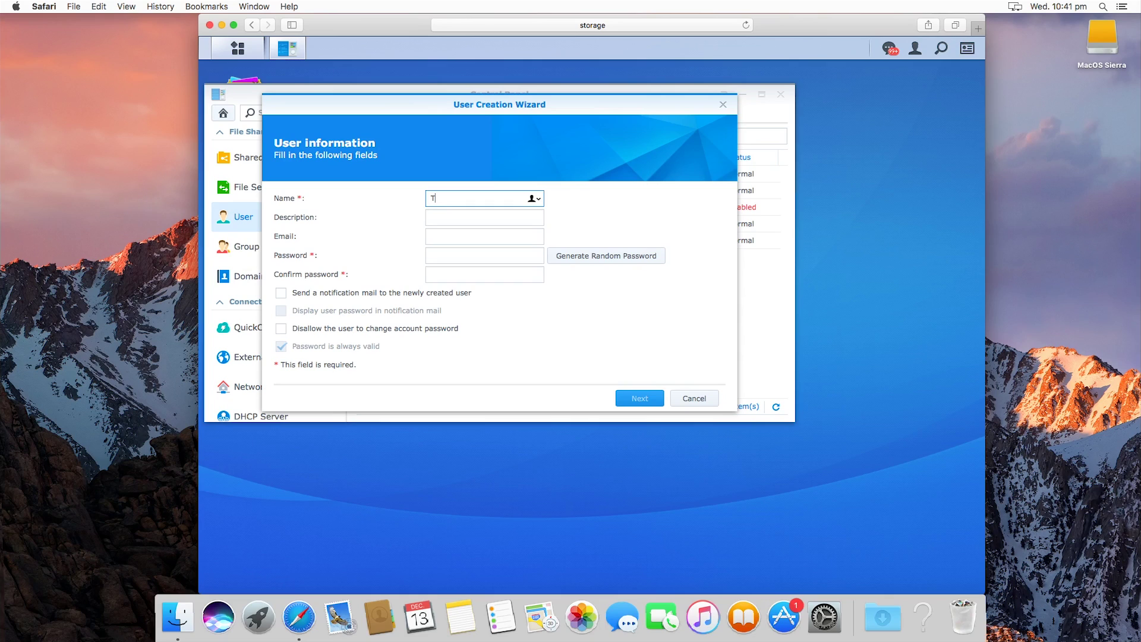
type("ime Machine")
left_click(462, 254)
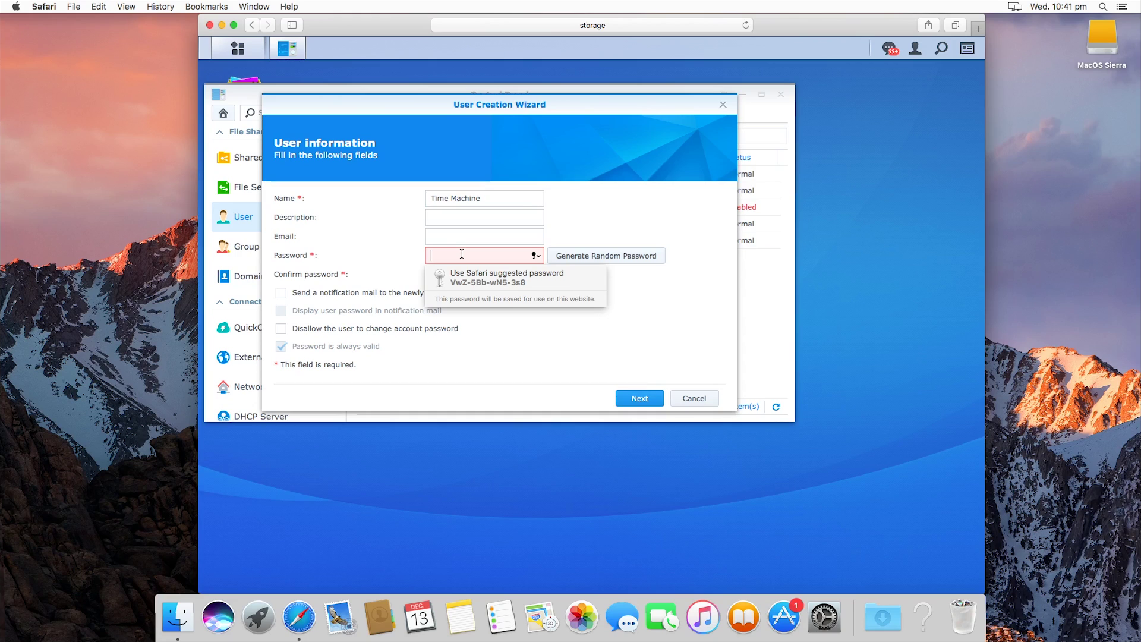
type("••••••")
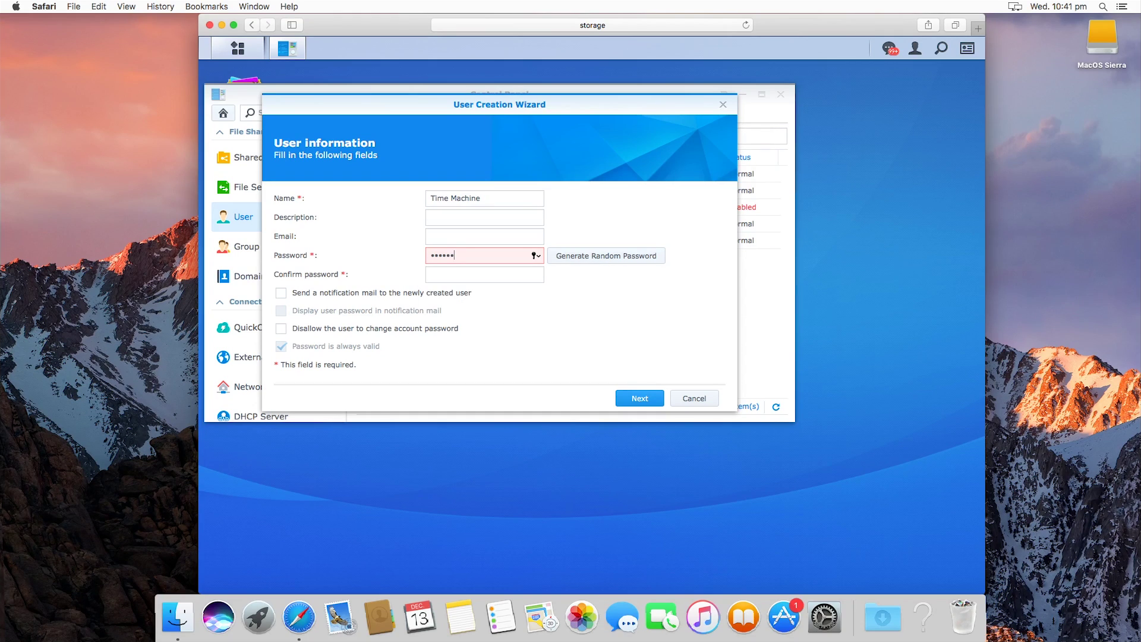
type("••")
left_click(484, 274)
type("••••••••")
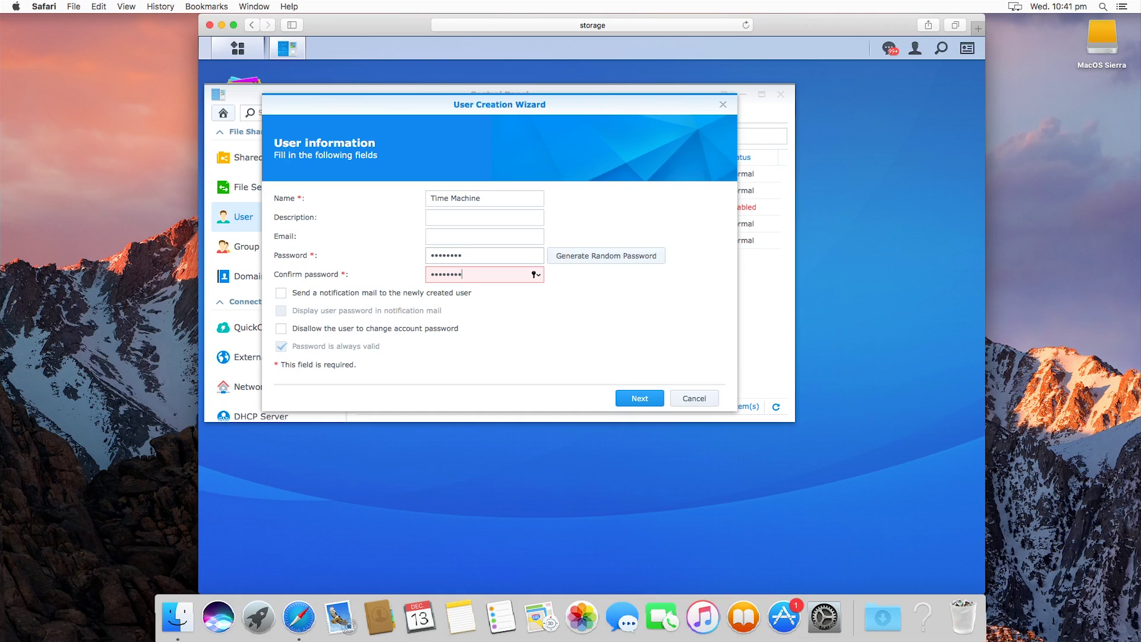
left_click(554, 336)
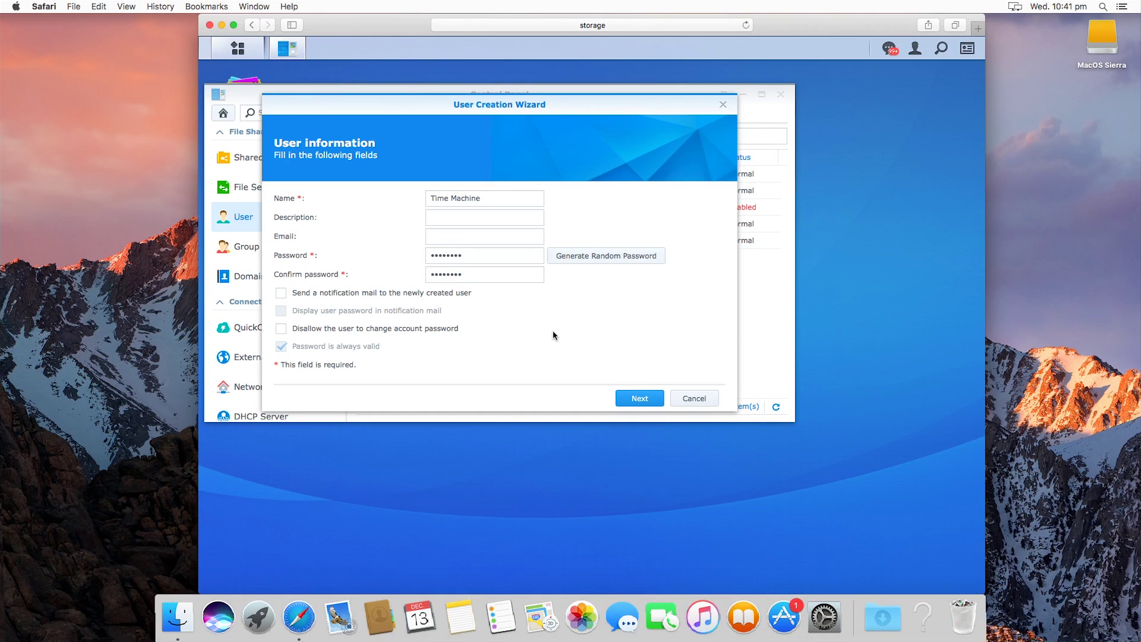
left_click(642, 398)
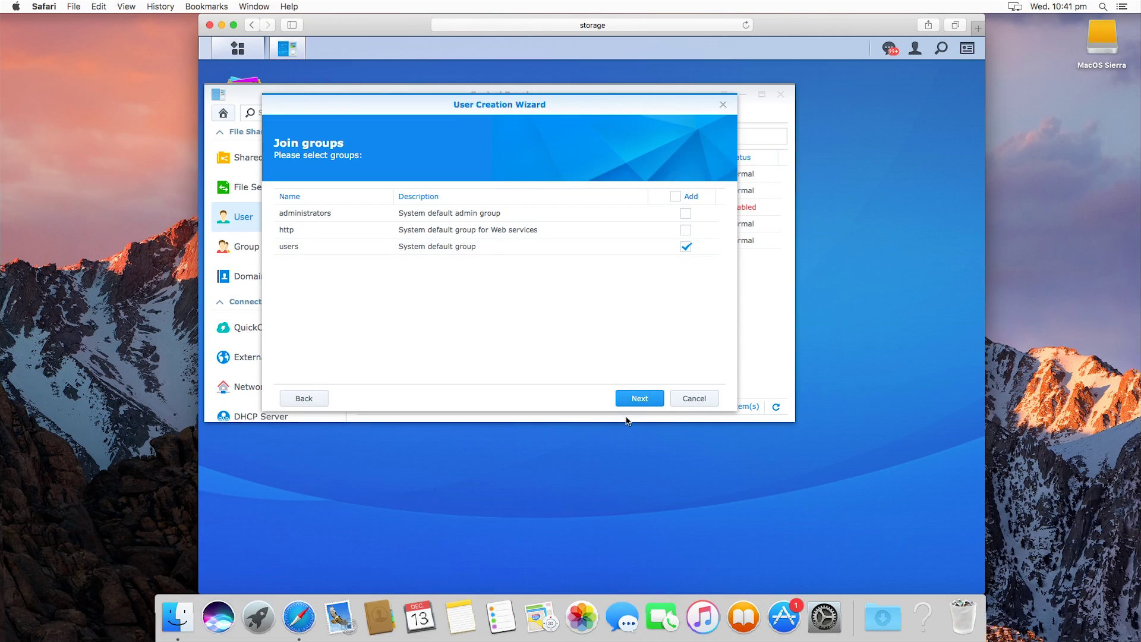
Keep the user in the users group with no shared folder access, and set a 50 GB quota on Volume 1
left_click(640, 400)
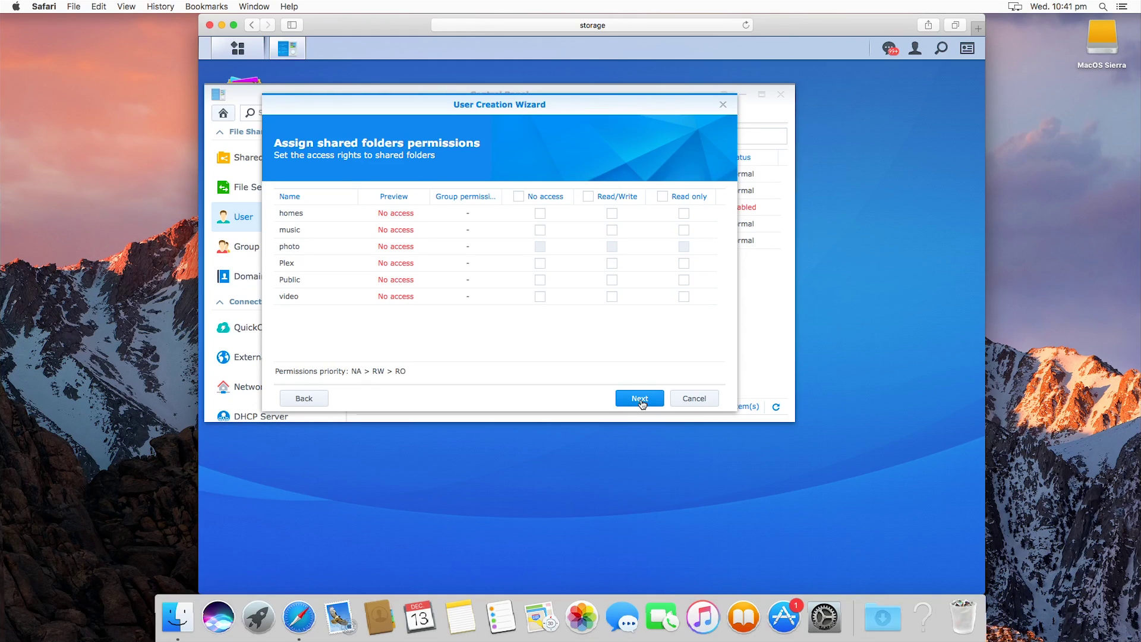
left_click(640, 400)
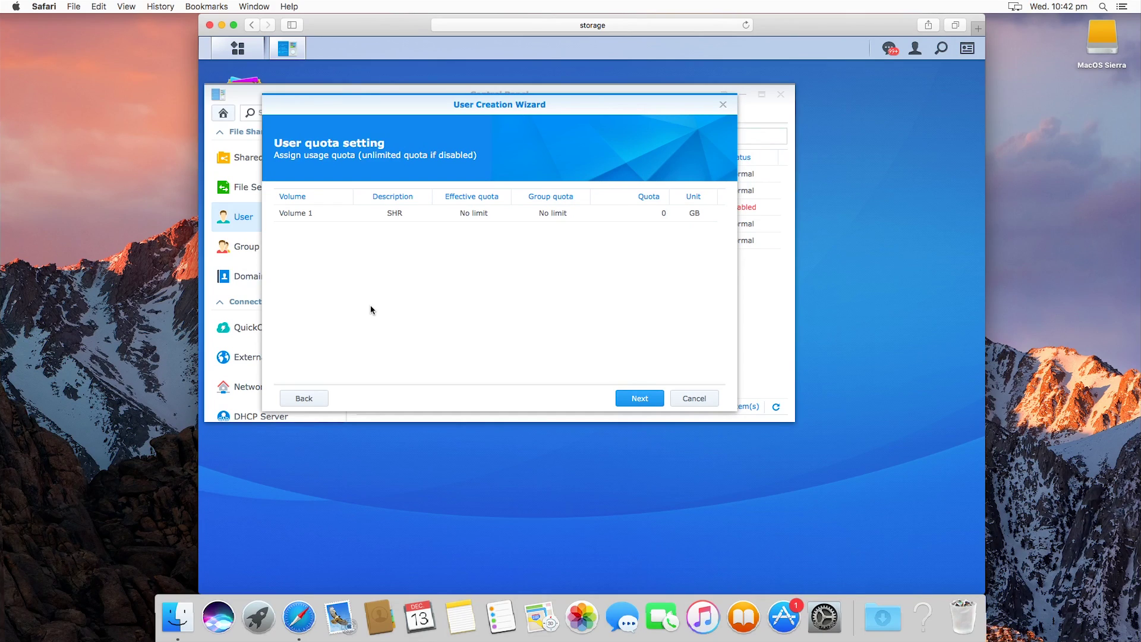
left_click(655, 217)
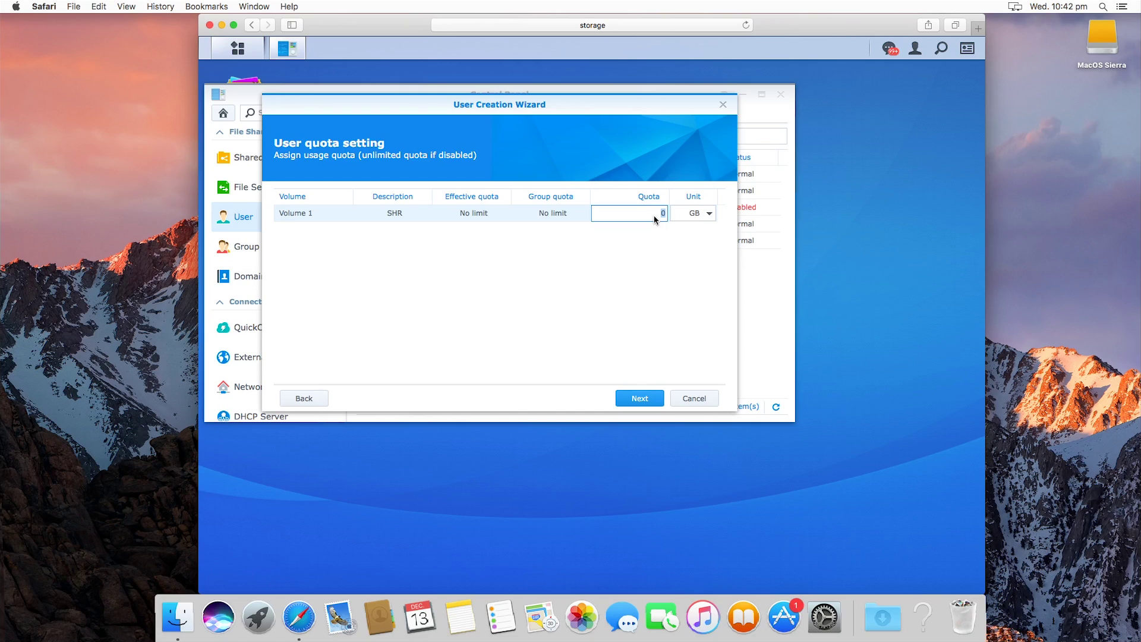
type("50")
left_click(543, 258)
Keep the default application permissions and speed limits, and save the Time Machine user
left_click(633, 401)
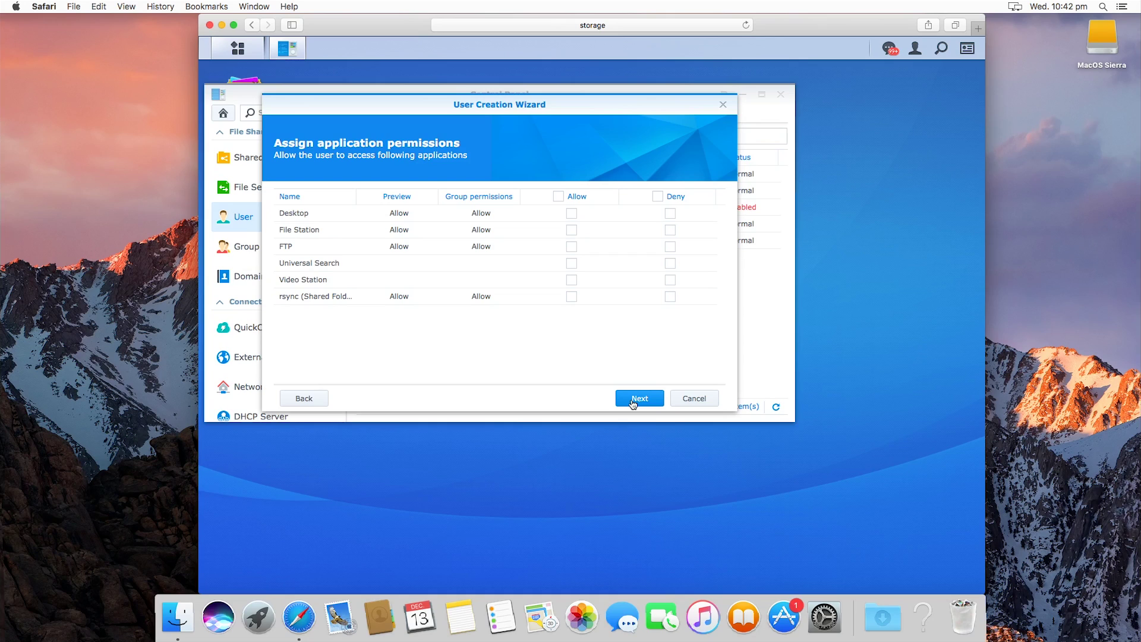
left_click(633, 403)
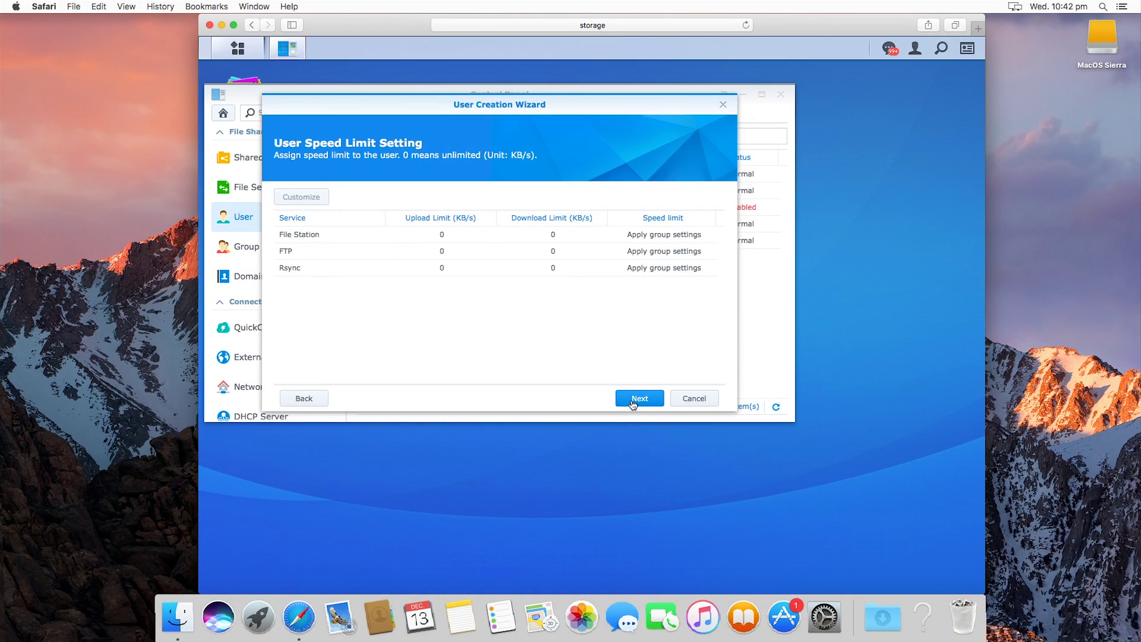
left_click(634, 403)
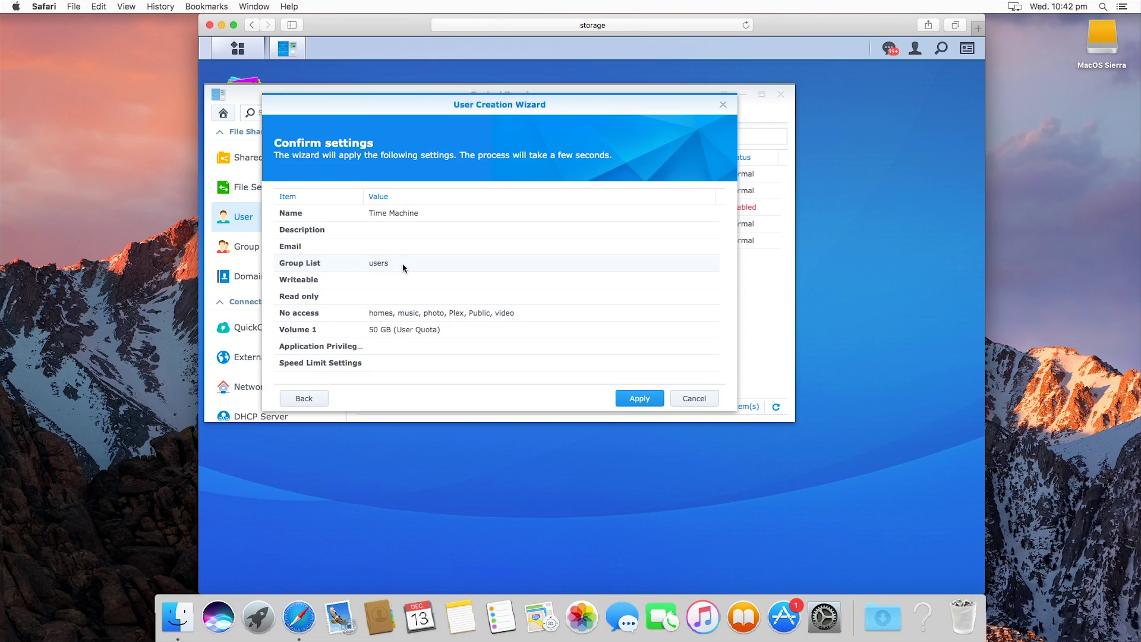
left_click(645, 404)
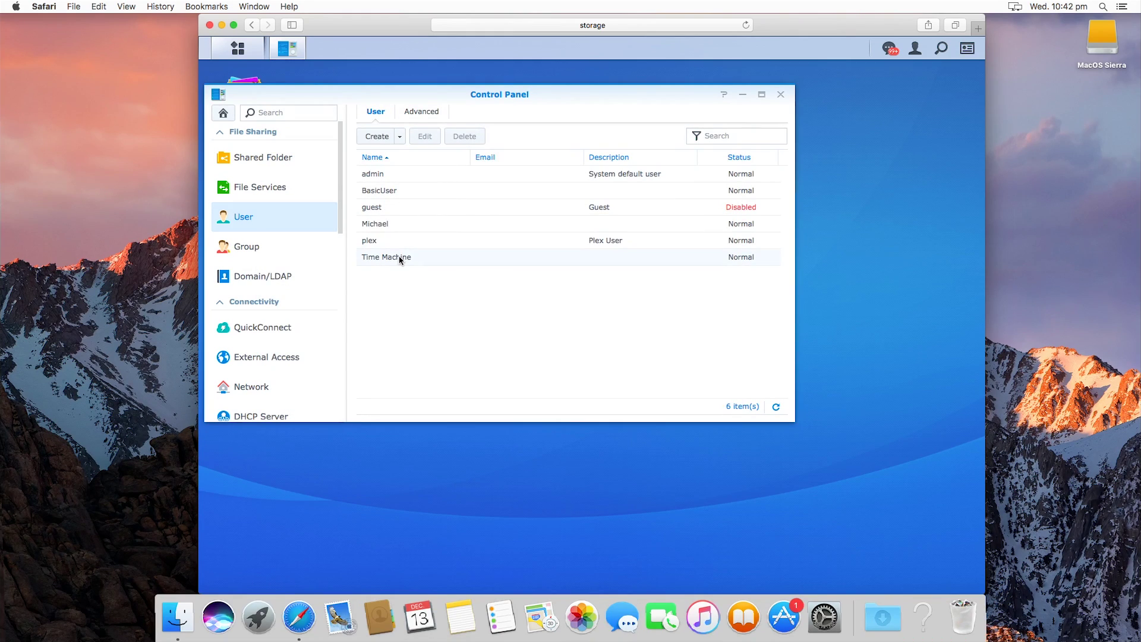
Create a shared folder named 'Time Machine Backups' located on Volume 1
left_click_drag(485, 100, 538, 111)
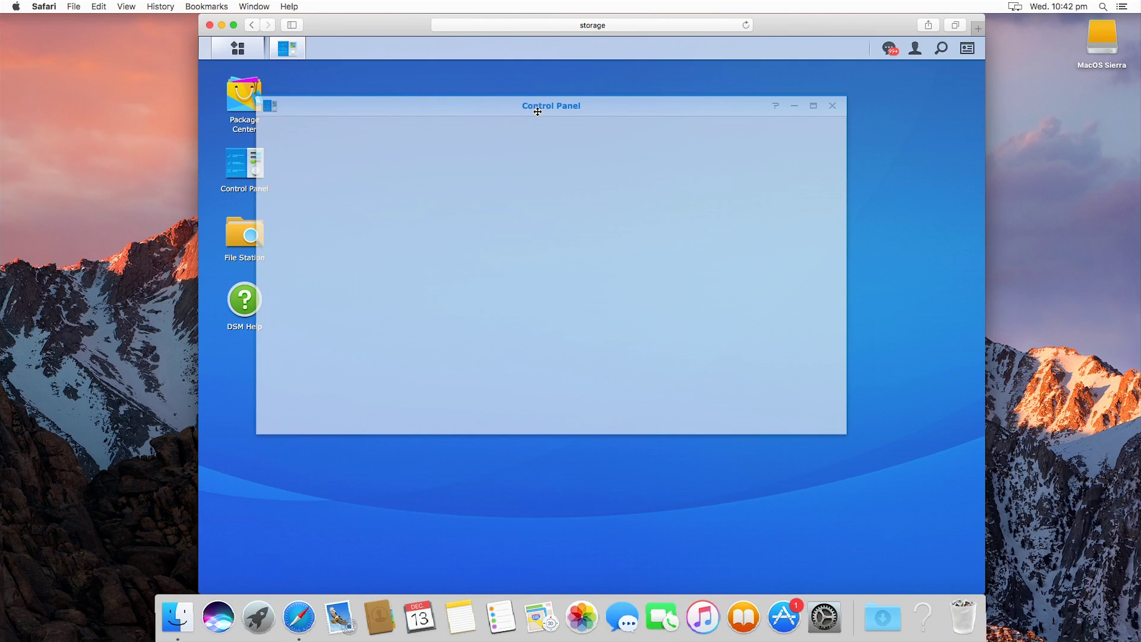
left_click_drag(537, 111, 542, 115)
left_click(318, 175)
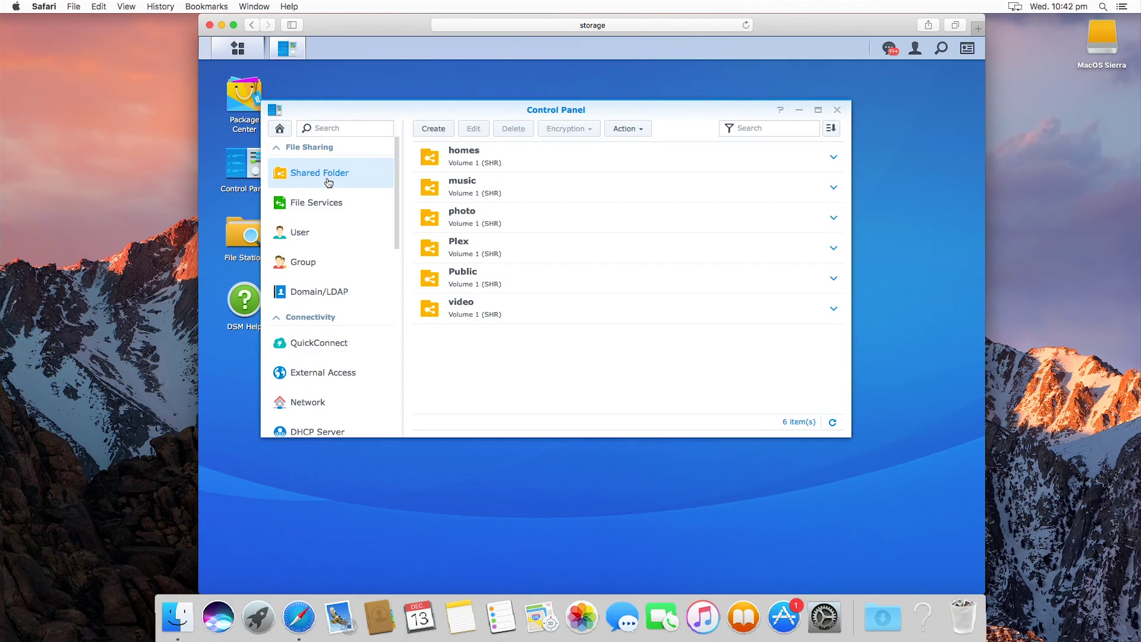
left_click(434, 129)
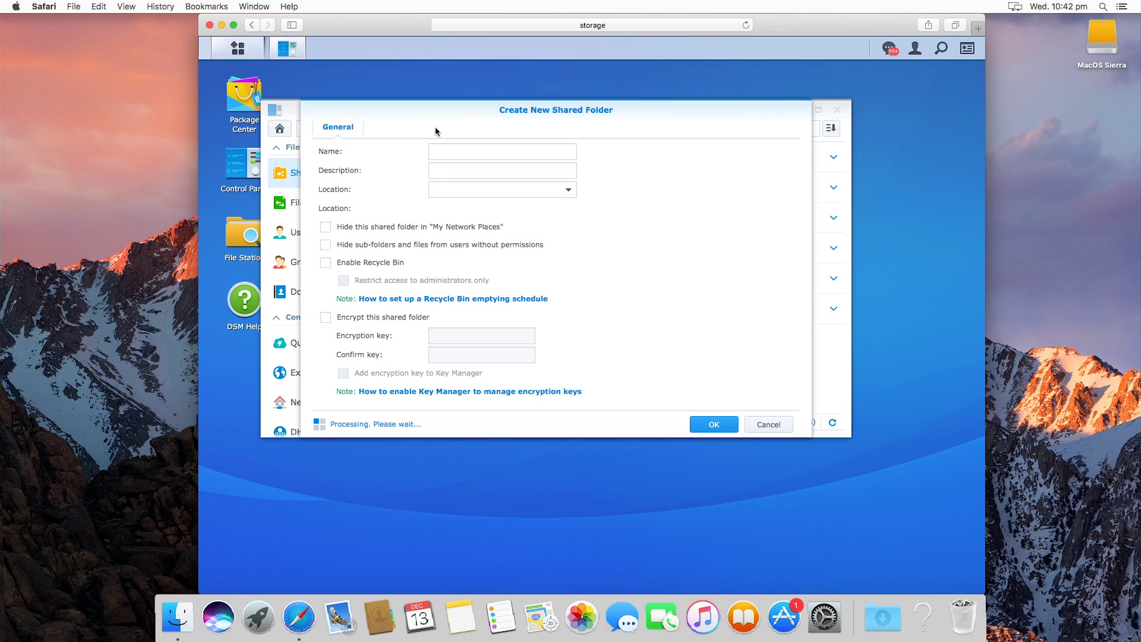
left_click(465, 153)
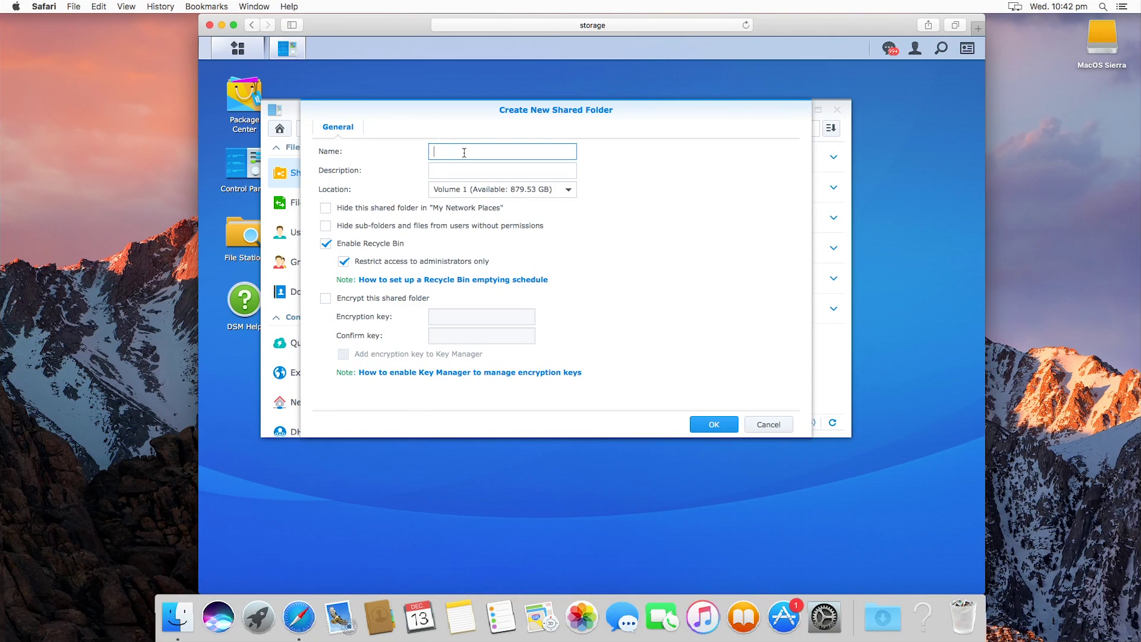
type("Time Machine Backups")
left_click(556, 193)
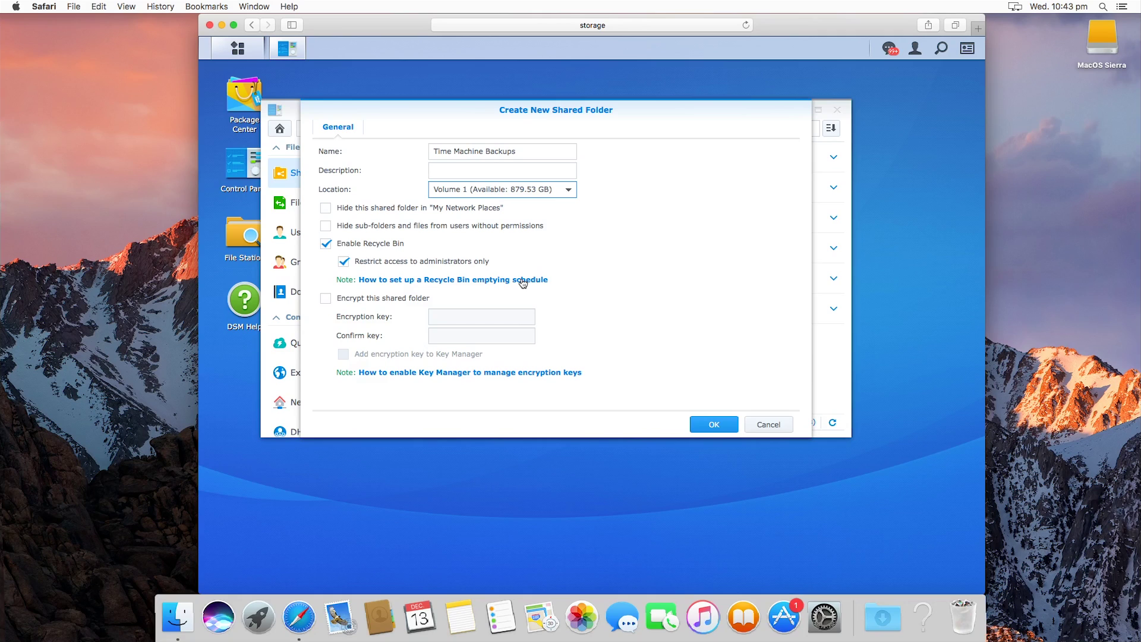
left_click(715, 425)
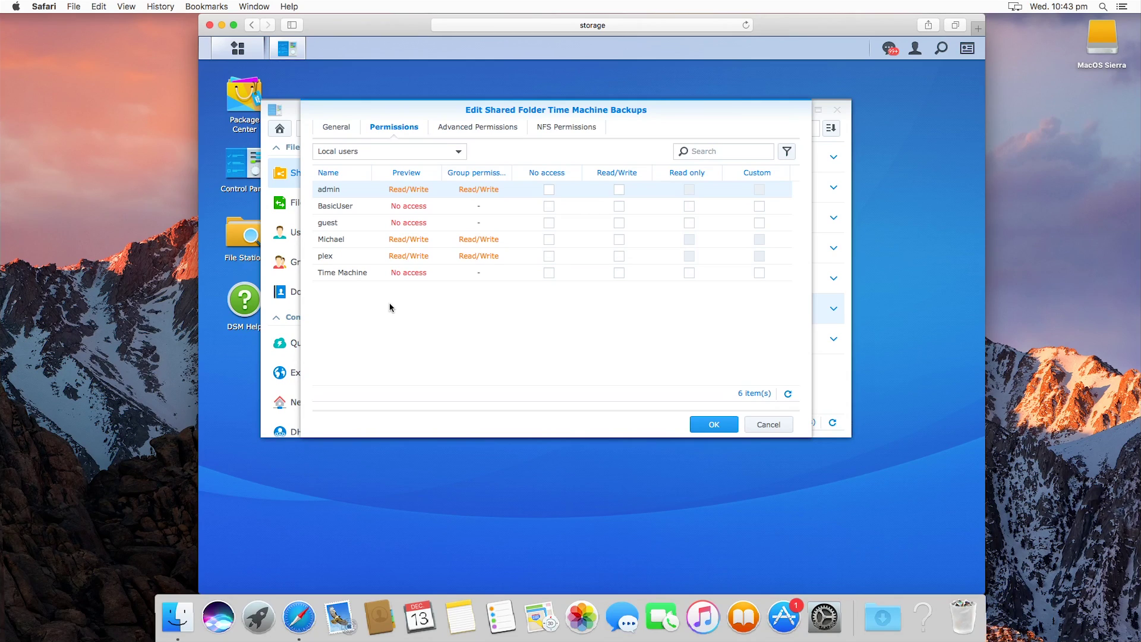
Under Local users, give Time Machine Read/Write on Time Machine Backups and save the permissions
left_click(458, 155)
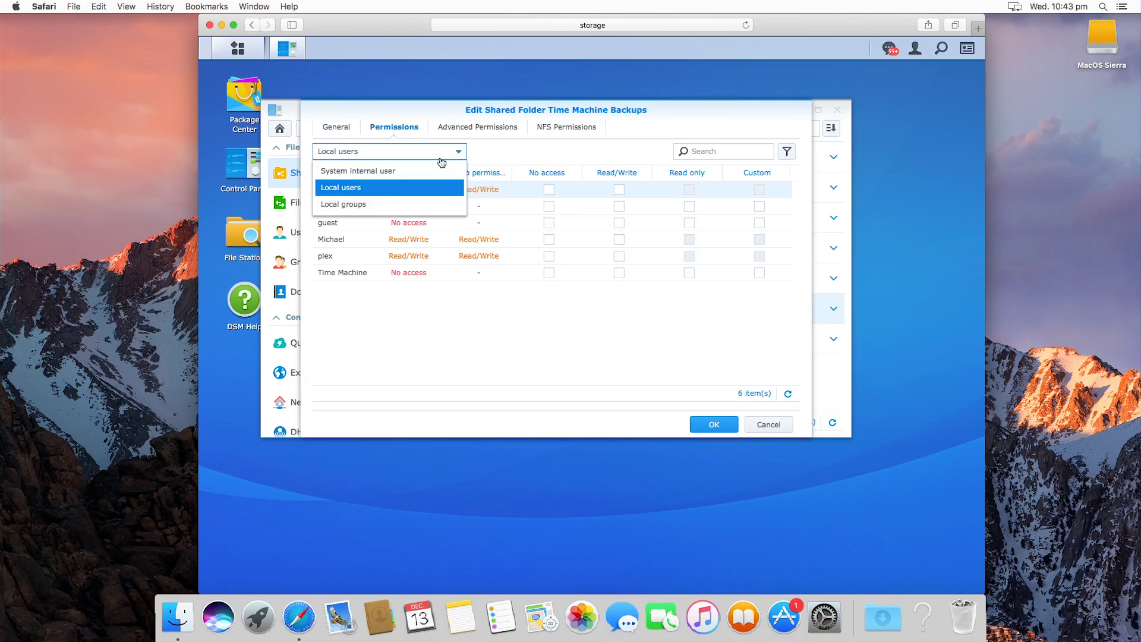
left_click(397, 175)
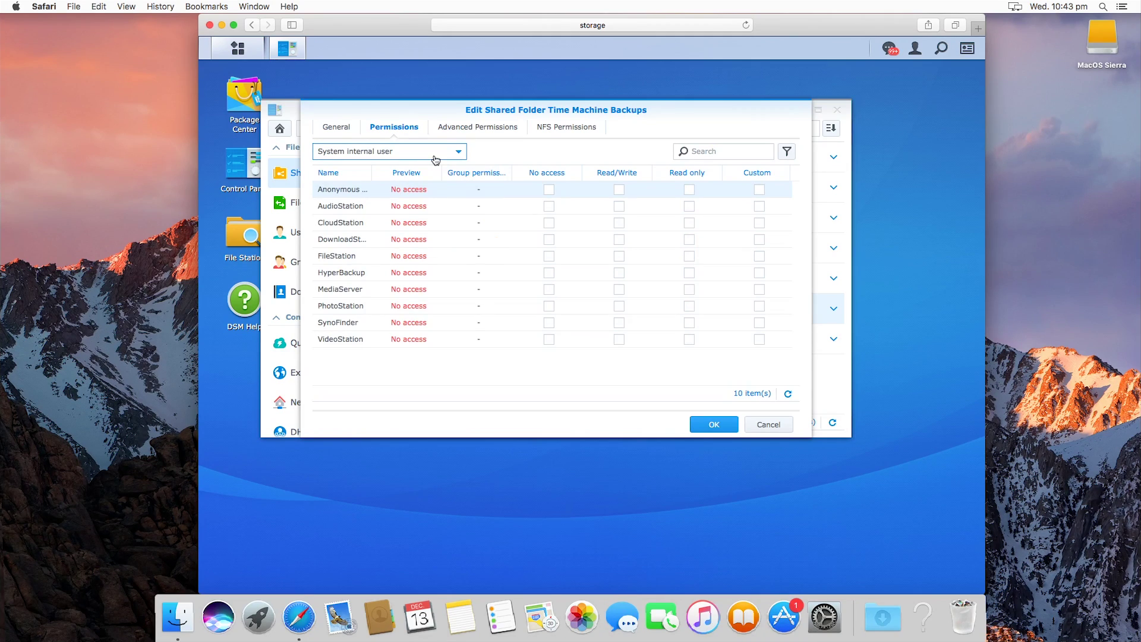
left_click(435, 159)
left_click(390, 191)
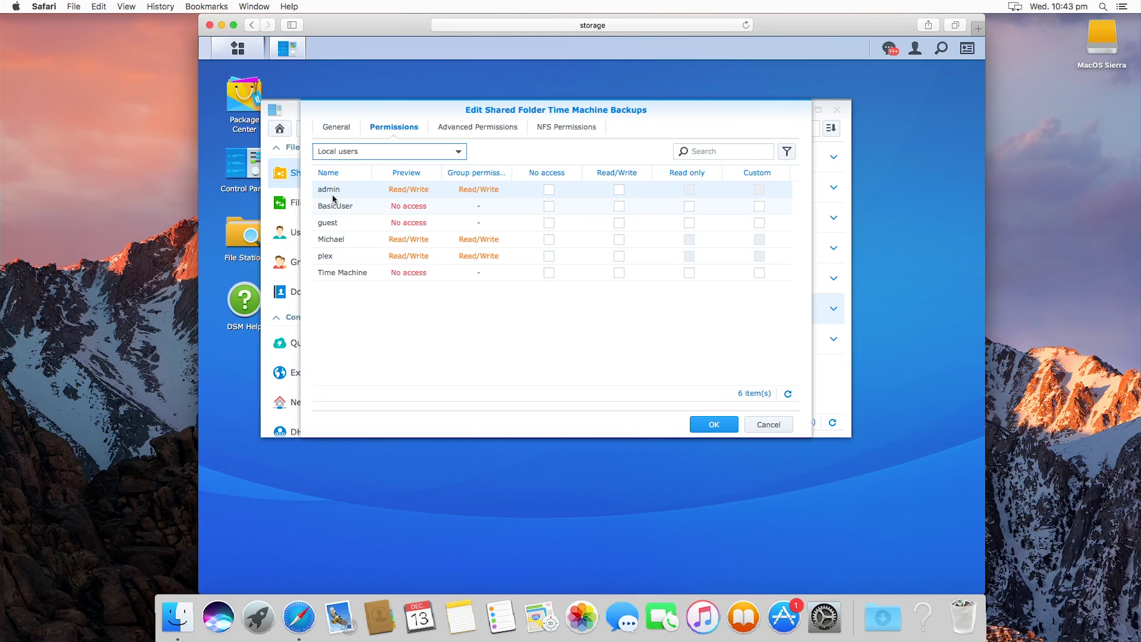
left_click(619, 273)
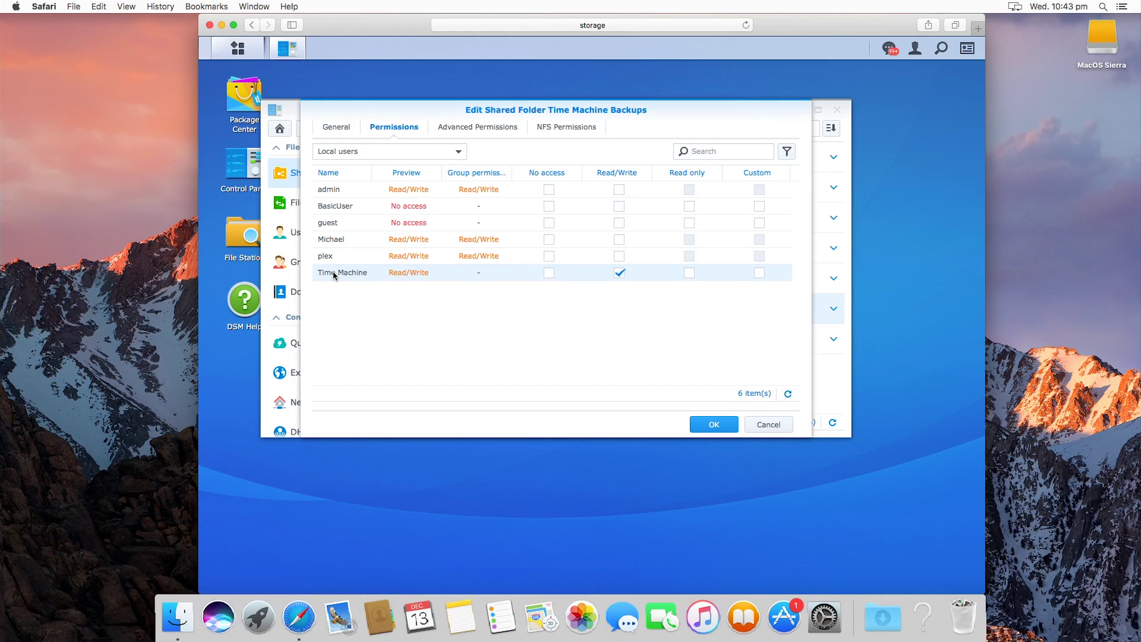
left_click(714, 424)
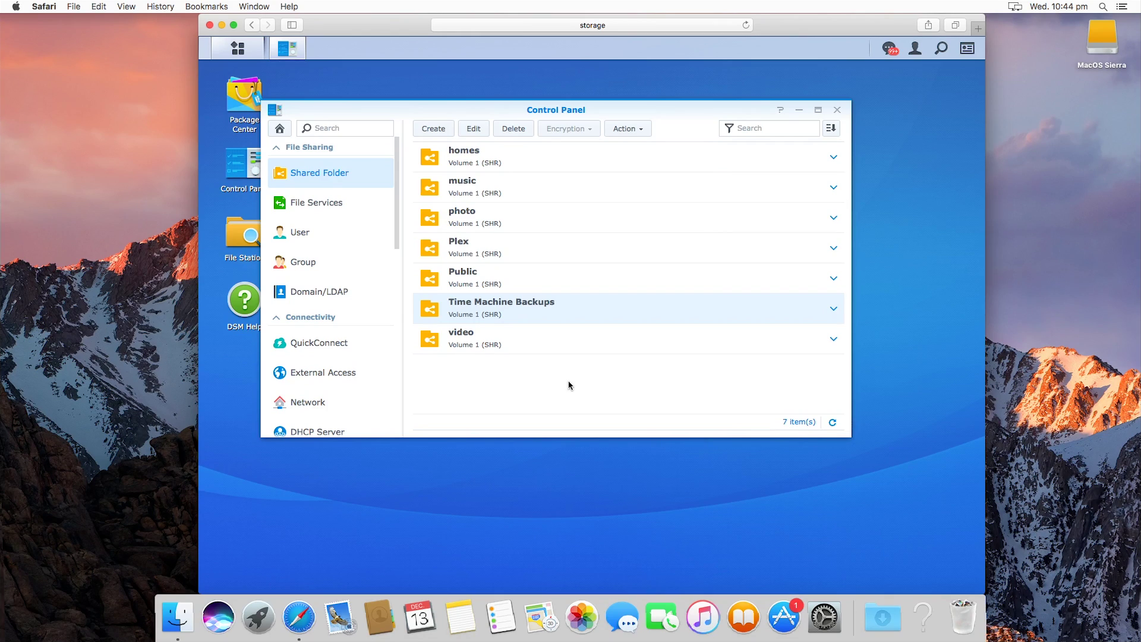
Reopen Control Panel and turn on the AFP file service
left_click(838, 111)
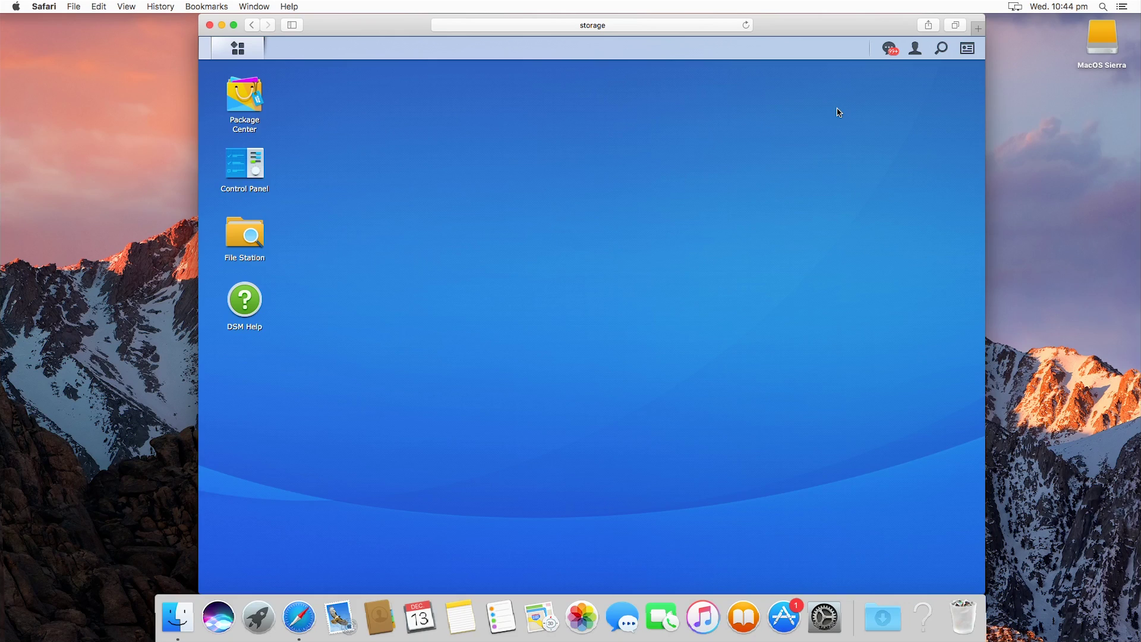
left_click(256, 171)
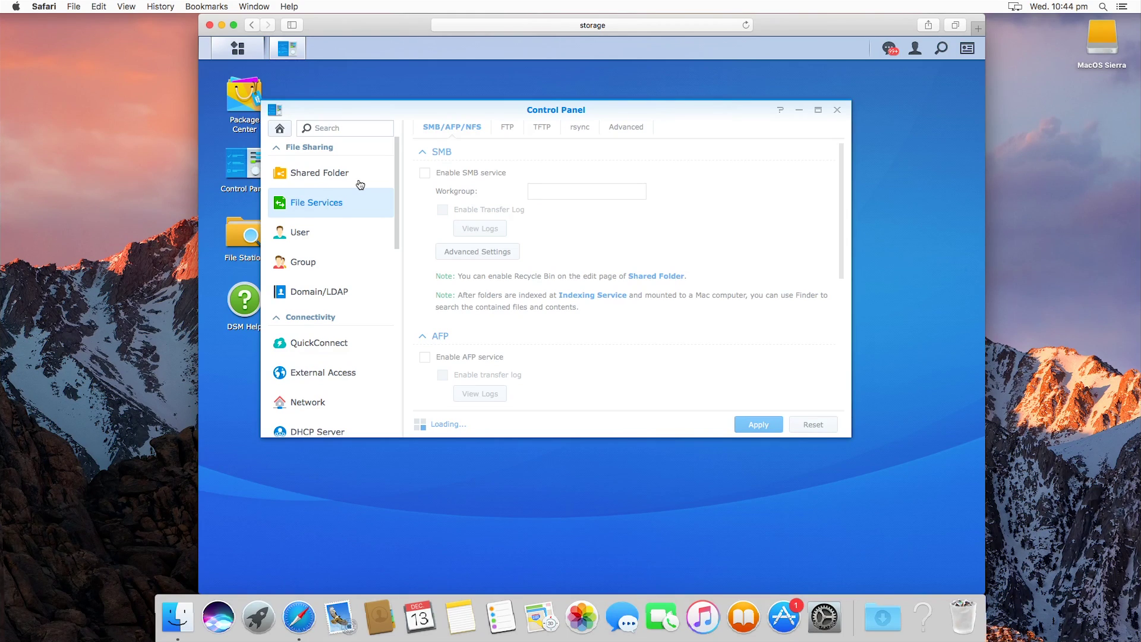
left_click(425, 356)
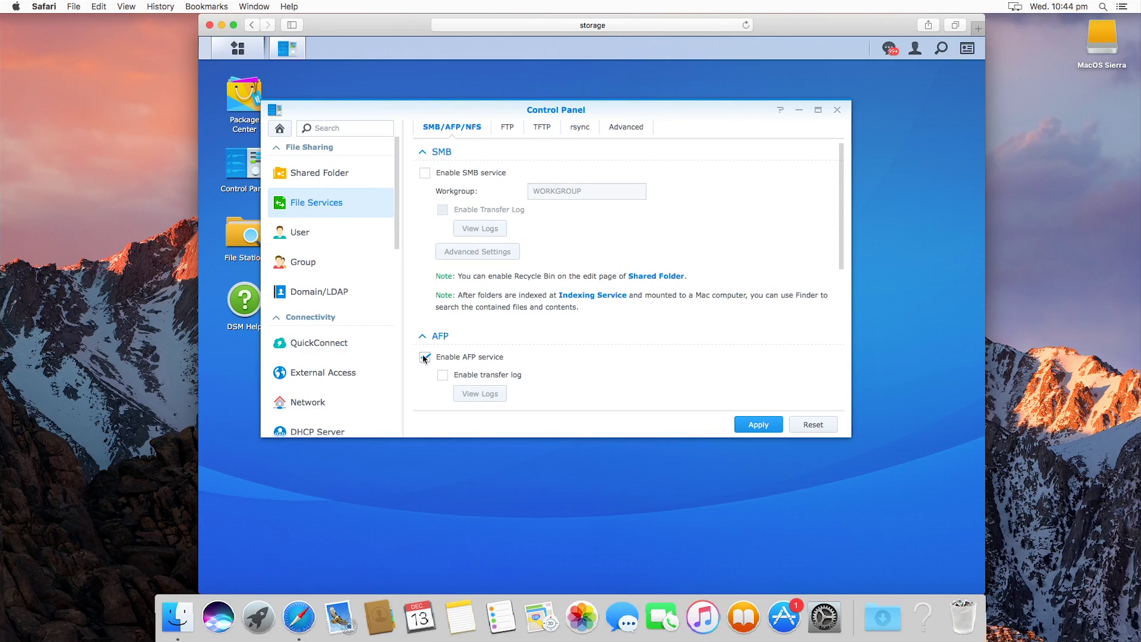
Enable Bonjour Time Machine broadcast via AFP and apply the file service settings
left_click(626, 127)
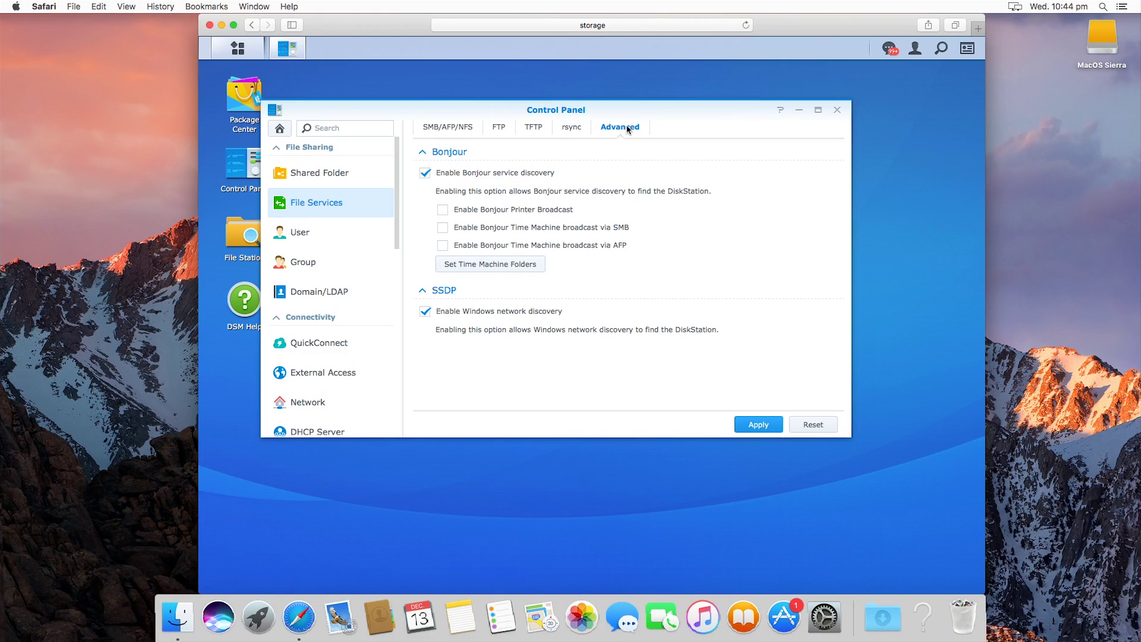
left_click(442, 245)
left_click(459, 269)
left_click(596, 407)
Hide Safari, turn on Back Up Automatically, and select the Time Machine Backups share on Storage
key("super+h")
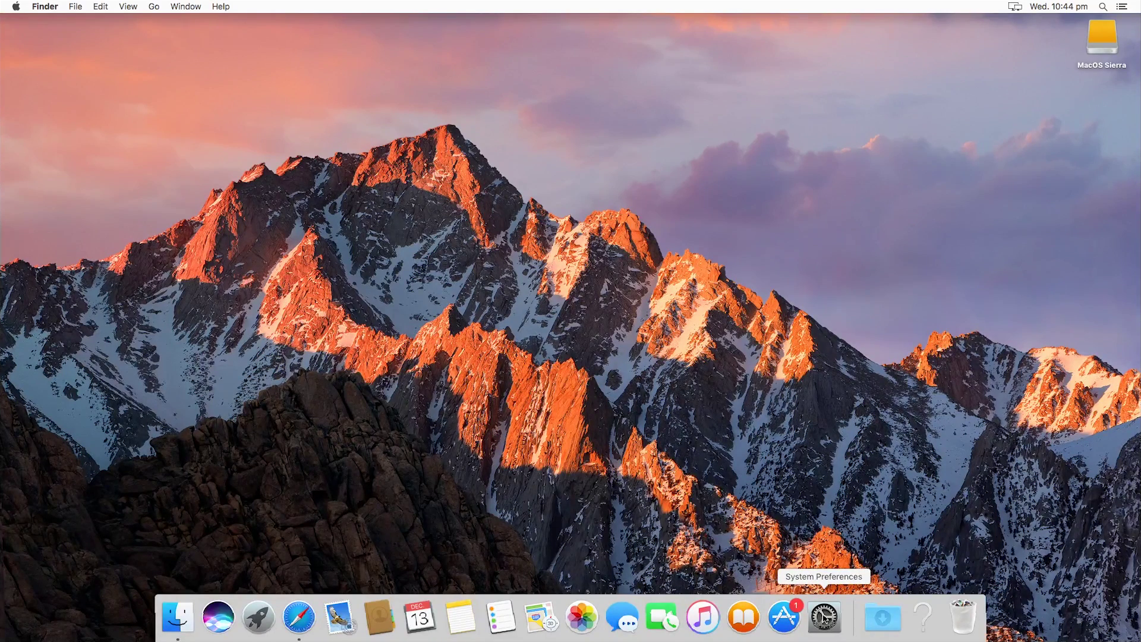
left_click(824, 619)
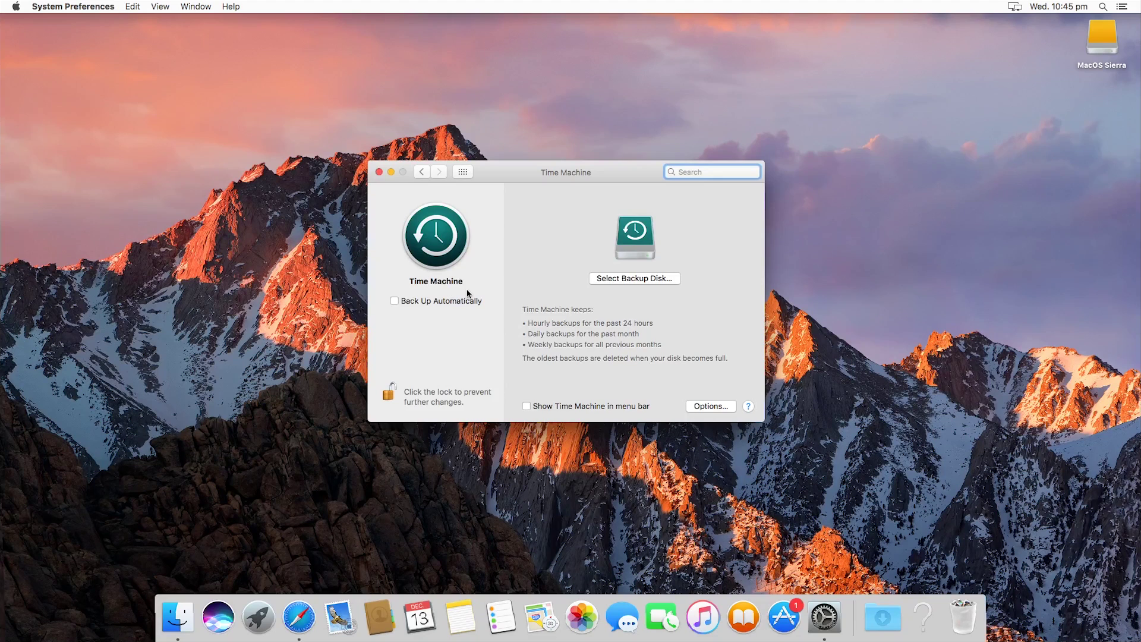
left_click(394, 301)
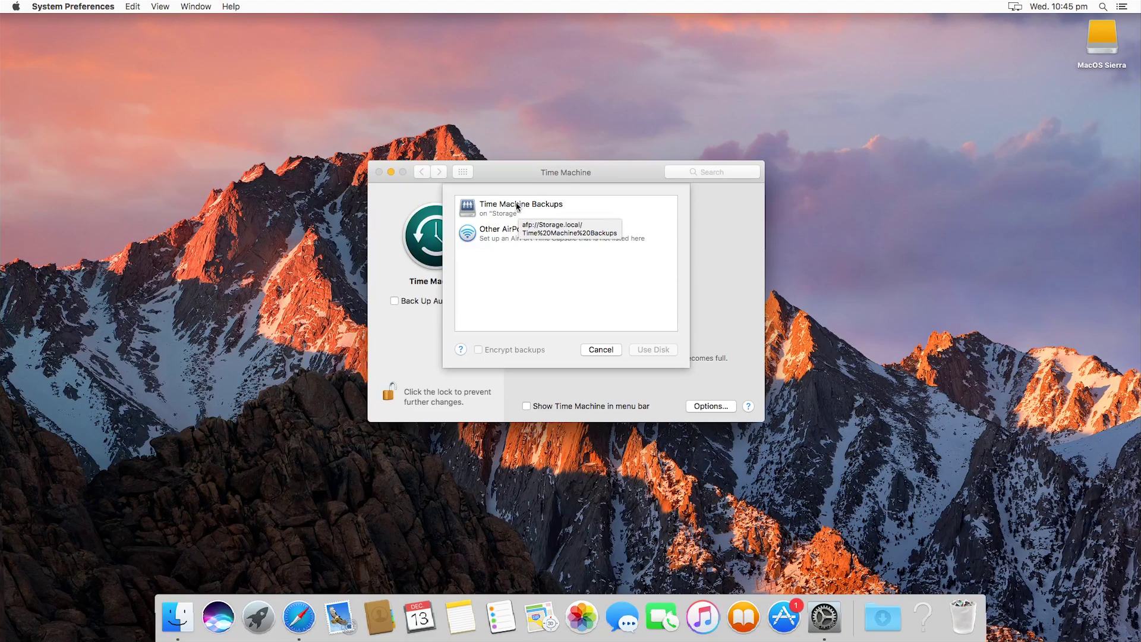
left_click(510, 209)
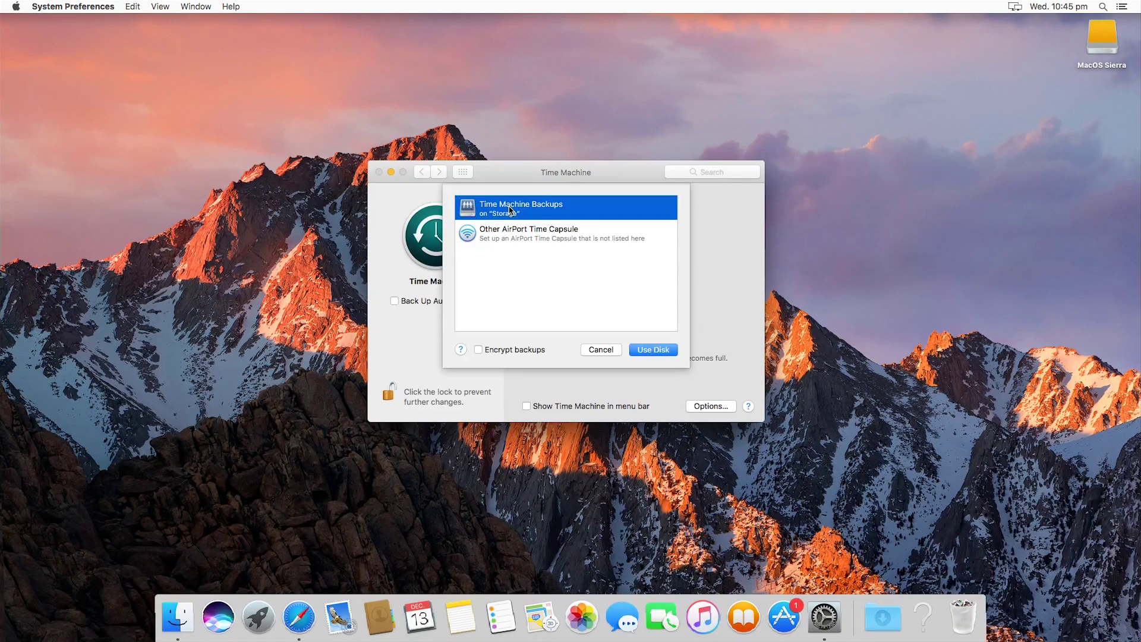
Use Time Machine Backups as the backup disk, logging in to Storage as the Time Machine user
left_click(653, 350)
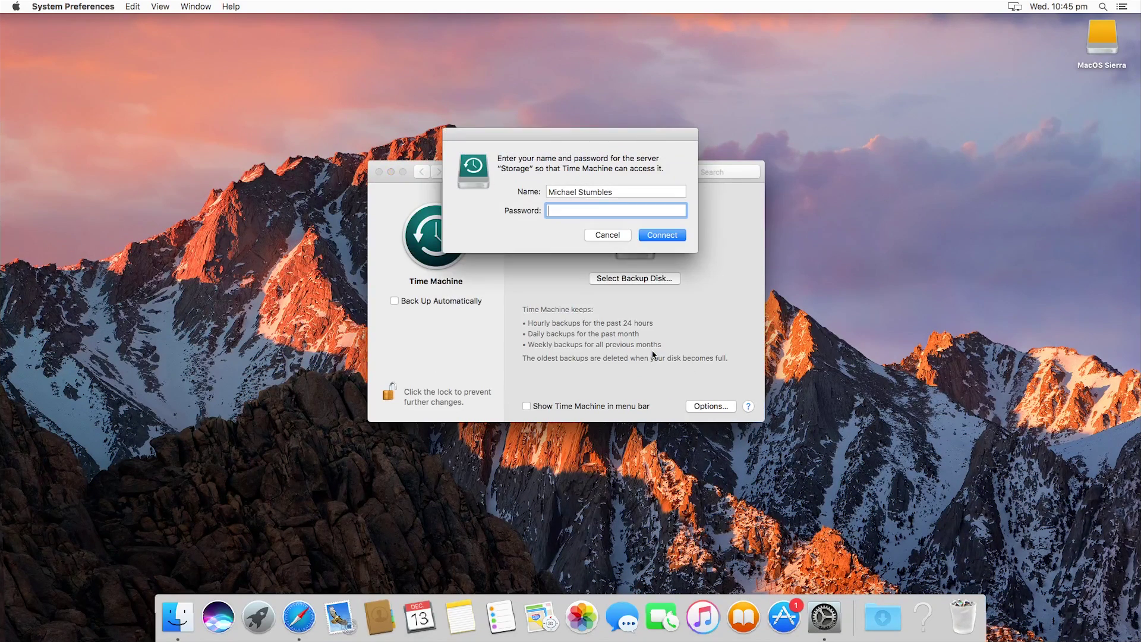
key("shift+Tab")
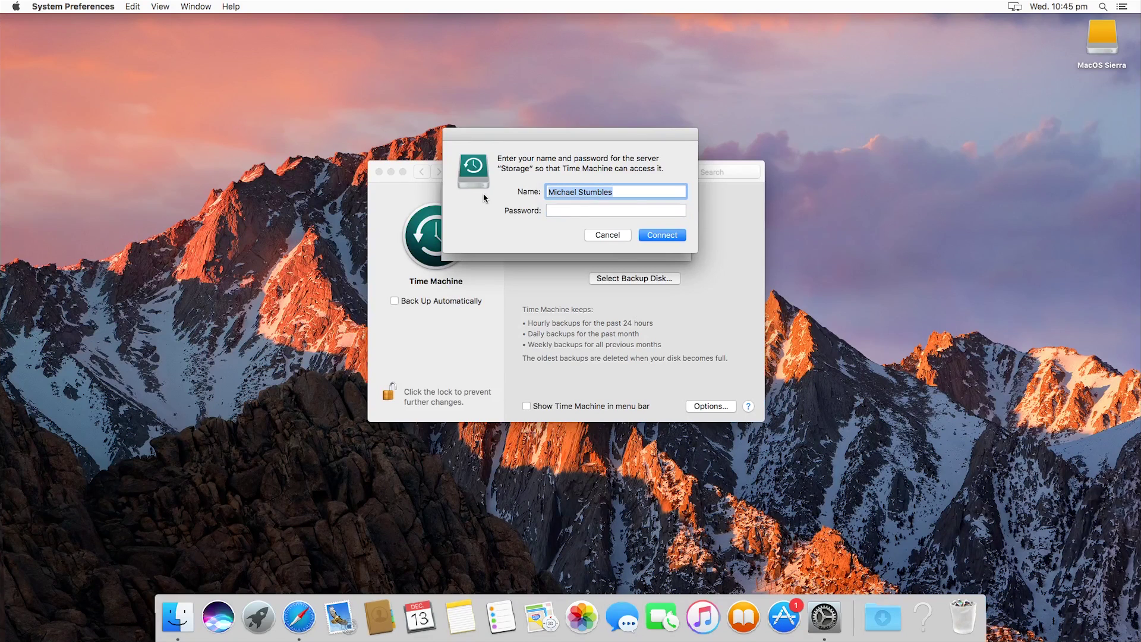
key("BackSpace")
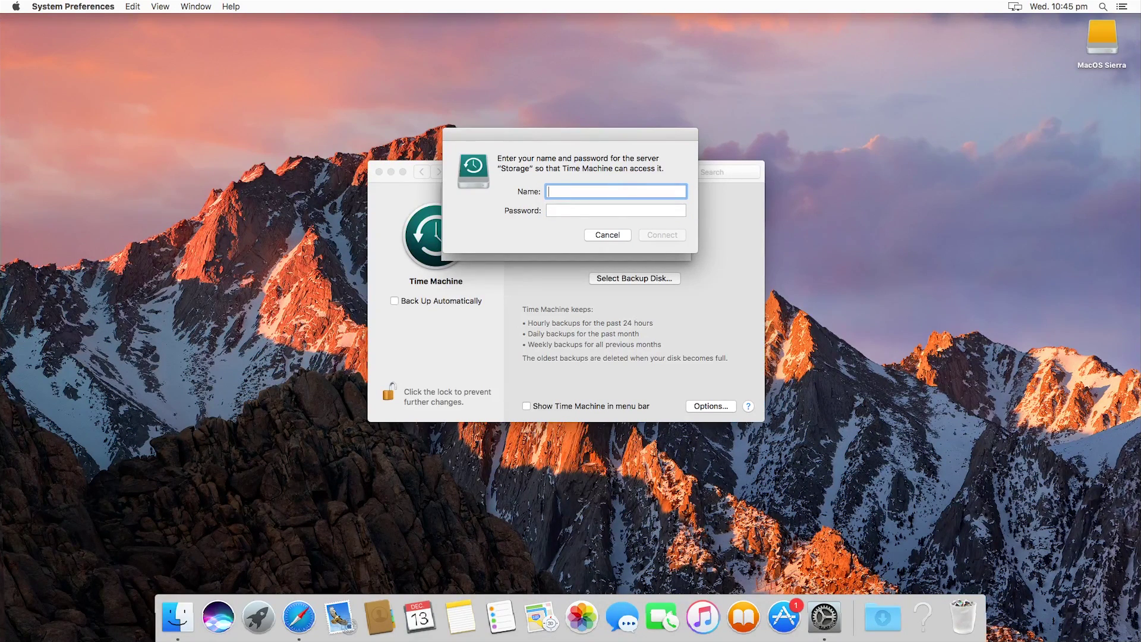
type("Time Machine")
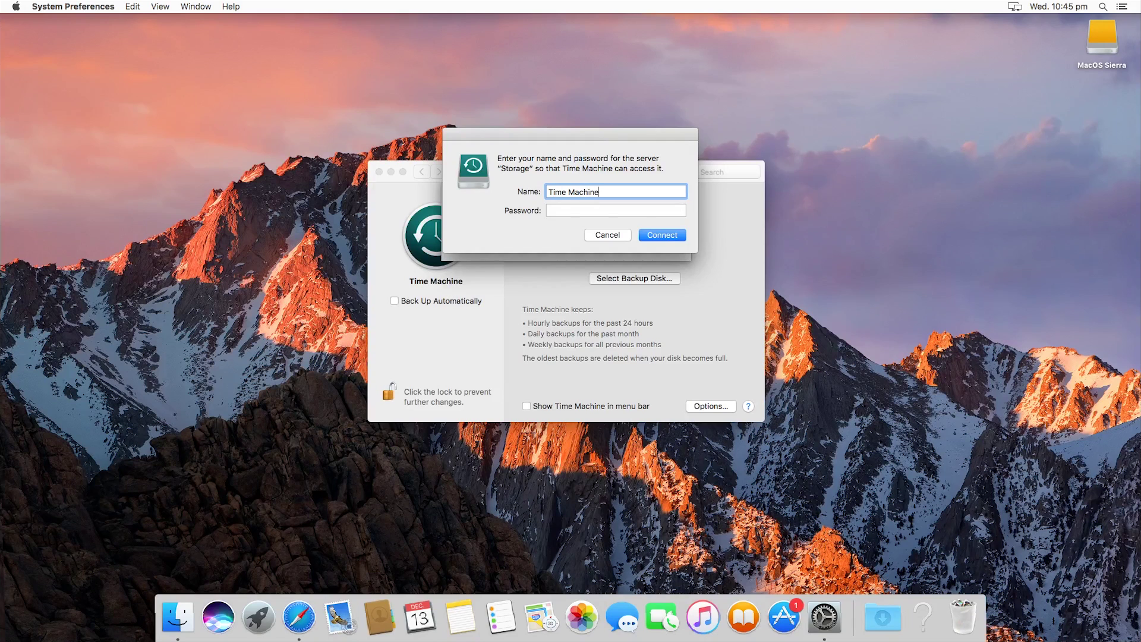
key("Tab")
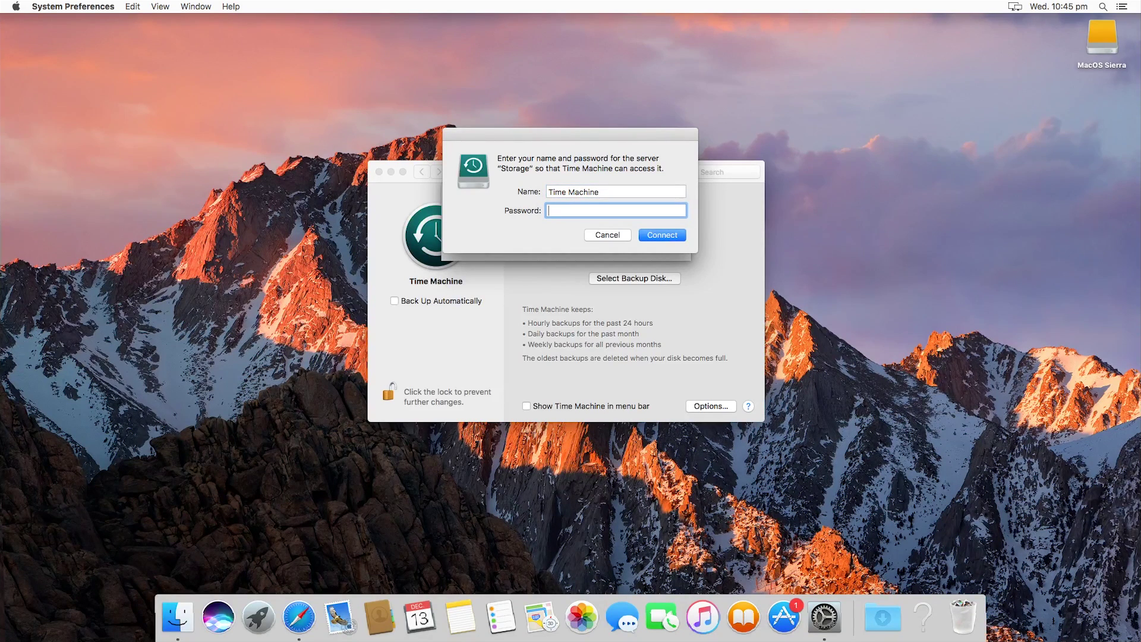
type("********")
key("Return")
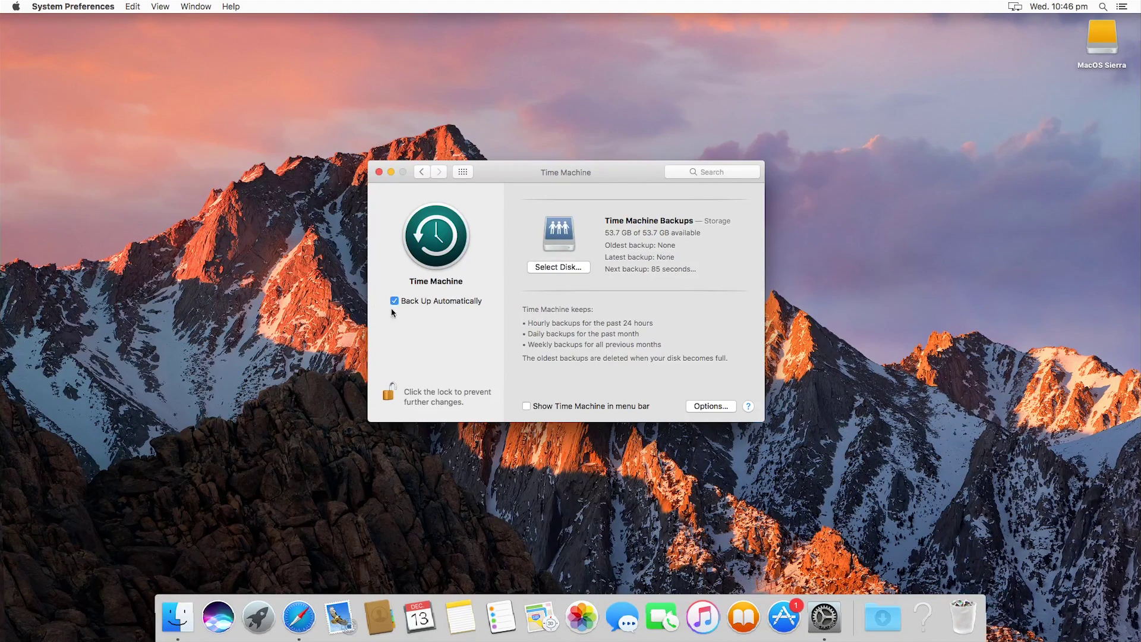
left_click(250, 279)
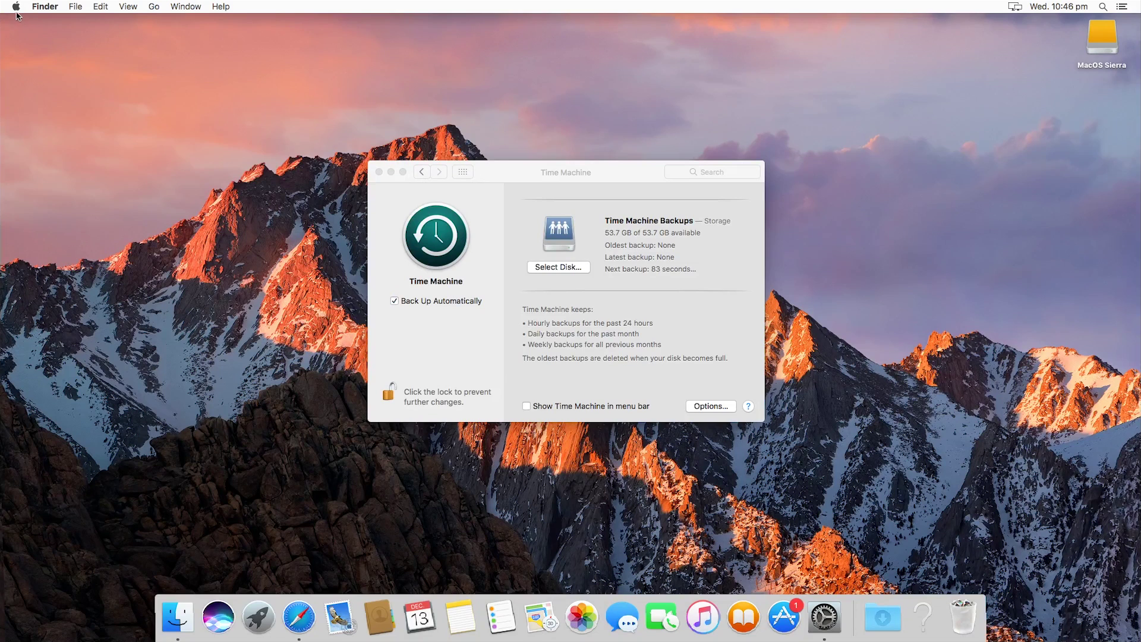
In Finder, connect to the server at afp://192.168.1.180
left_click(154, 8)
left_click(196, 224)
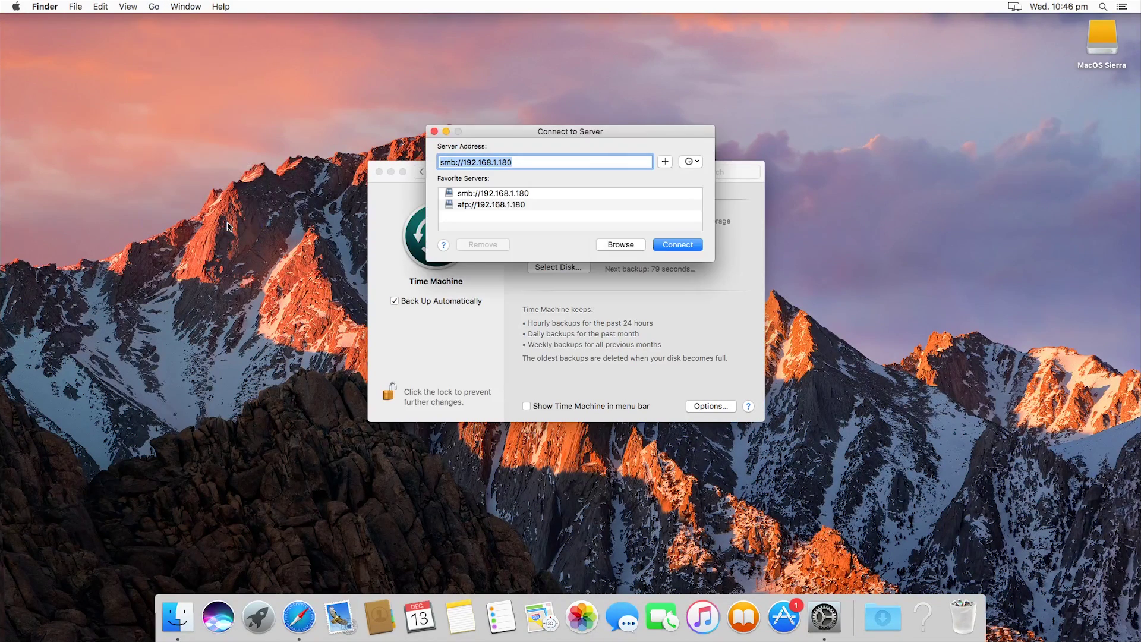
left_click(478, 206)
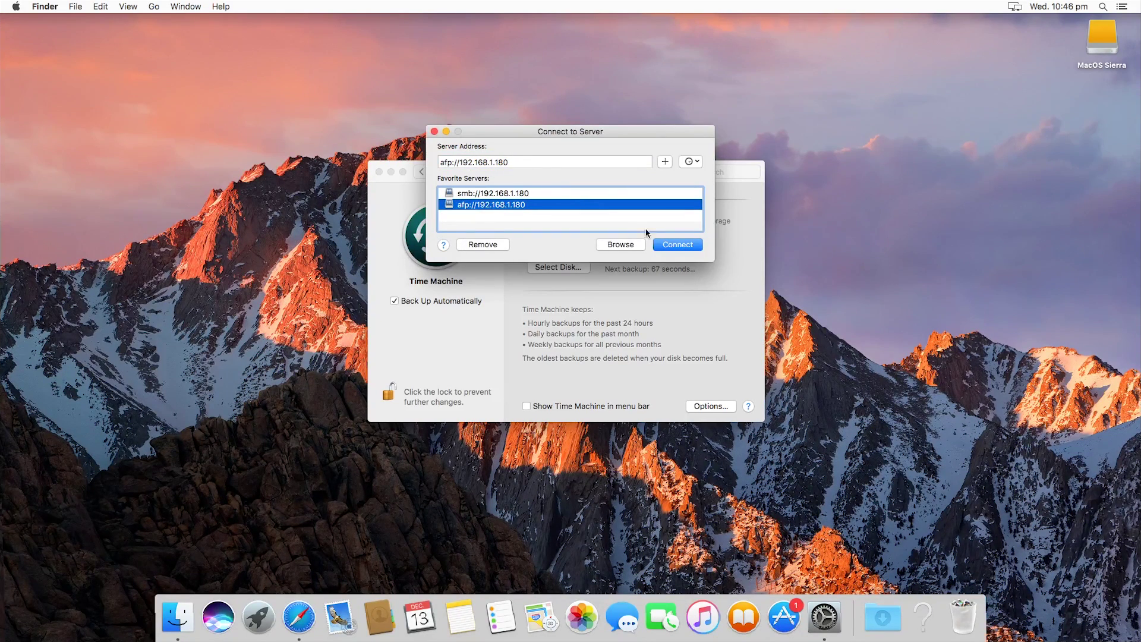
left_click(681, 247)
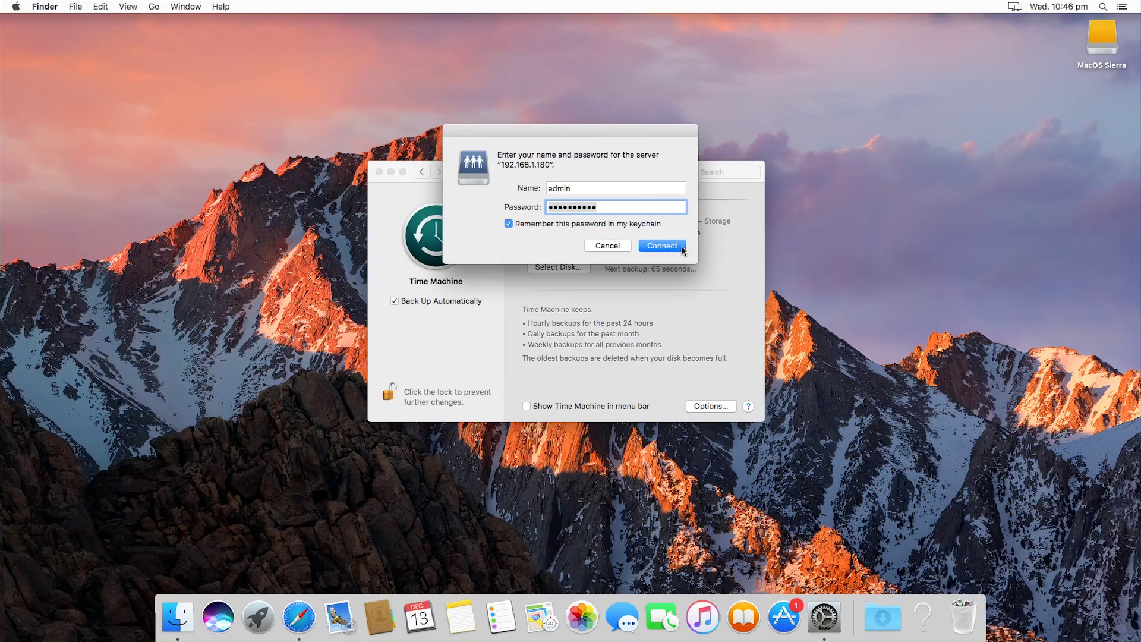
Log in as the Time Machine user, mount the Time Machine Backups volume, and close its window
key("shift+Tab")
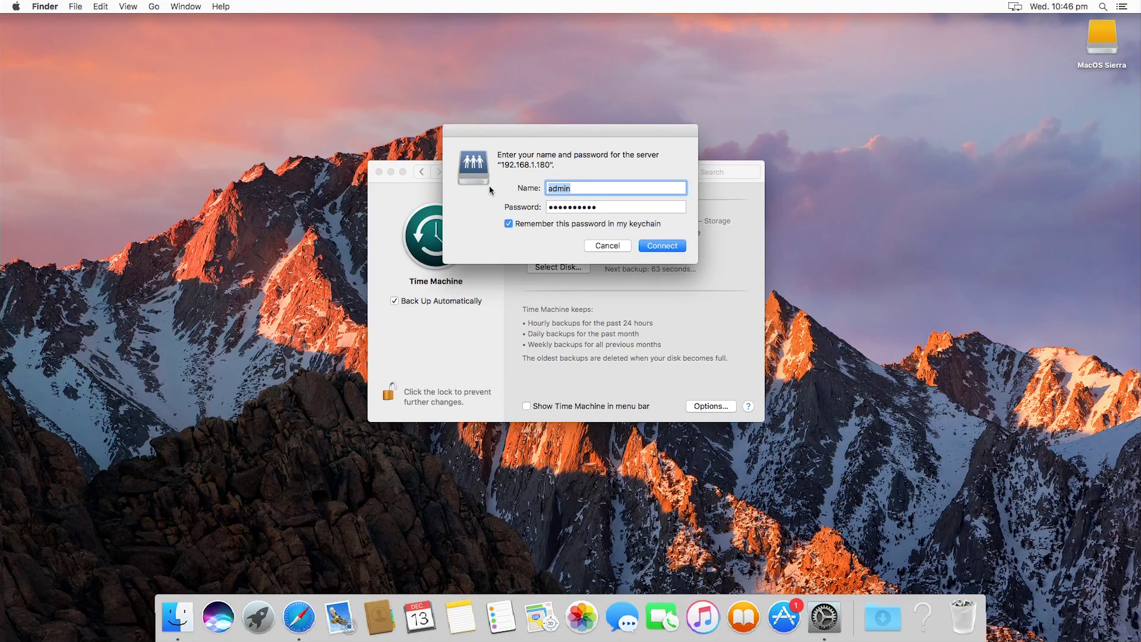
type("Time M")
type("achine")
key("Tab")
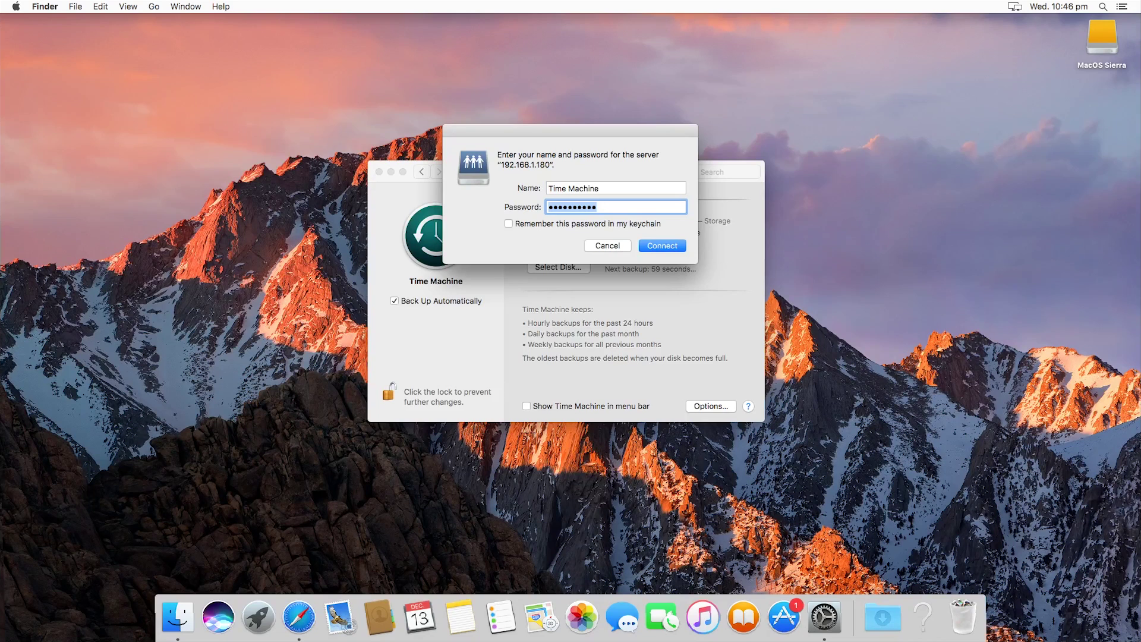
type("••••••••")
key("Return")
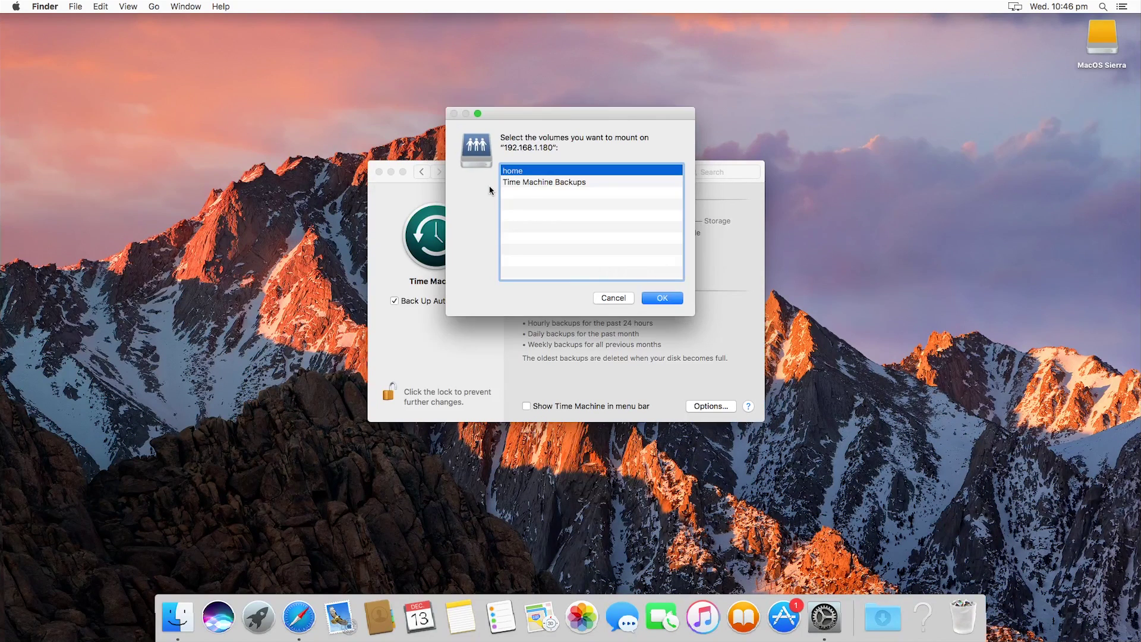
left_click(508, 183)
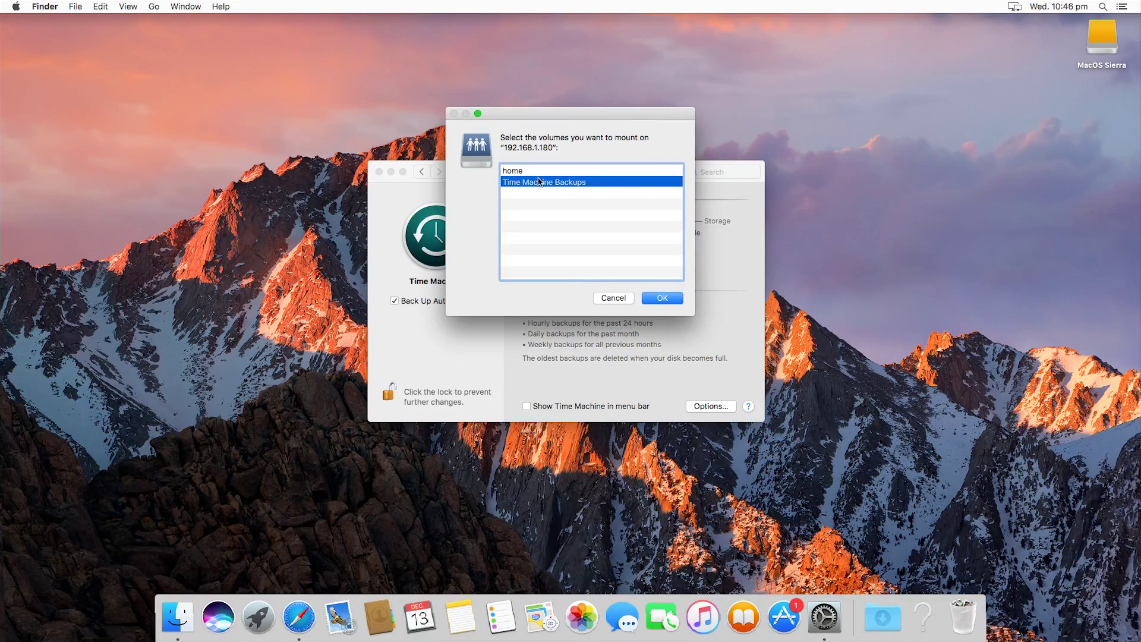
left_click(671, 300)
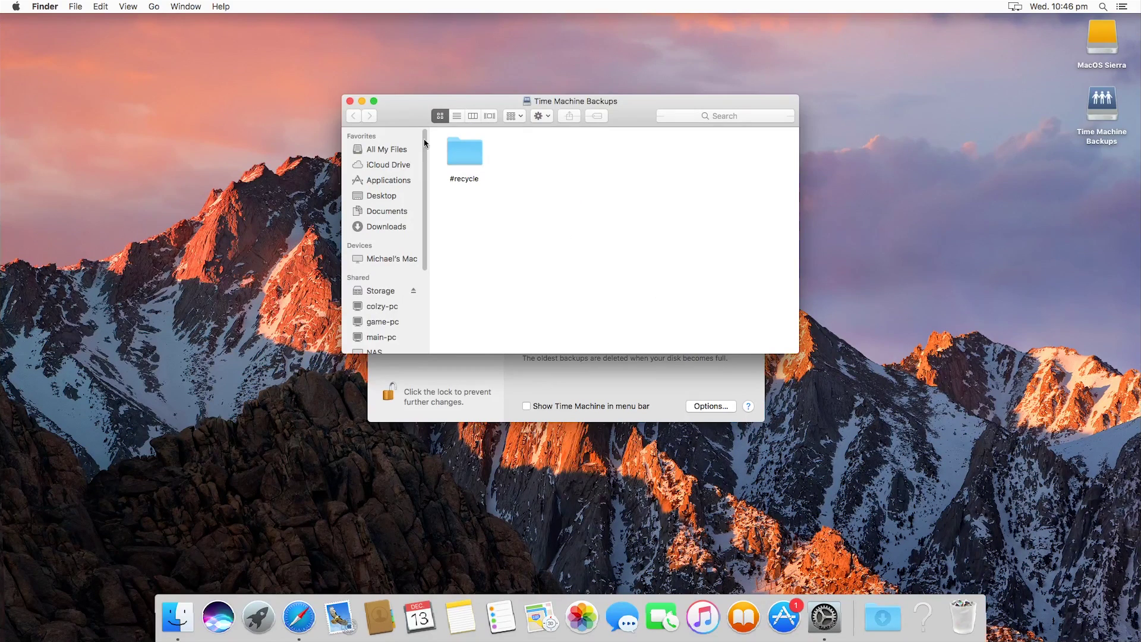
left_click(349, 101)
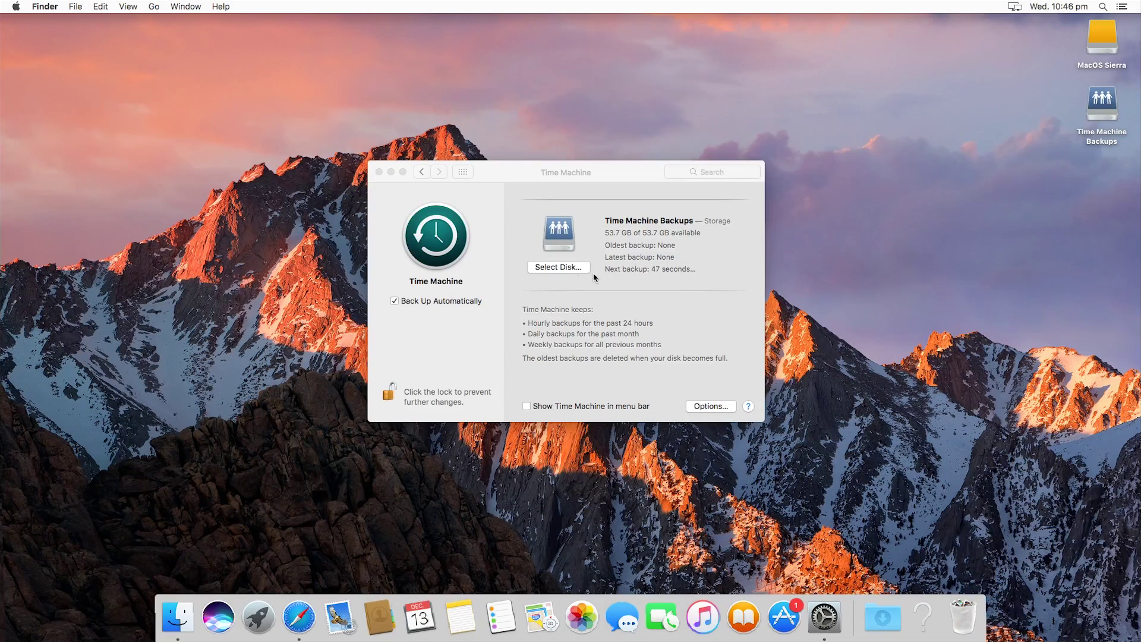
Eject the mounted Time Machine Backups volume from the desktop and dismiss the disk list
left_click(565, 270)
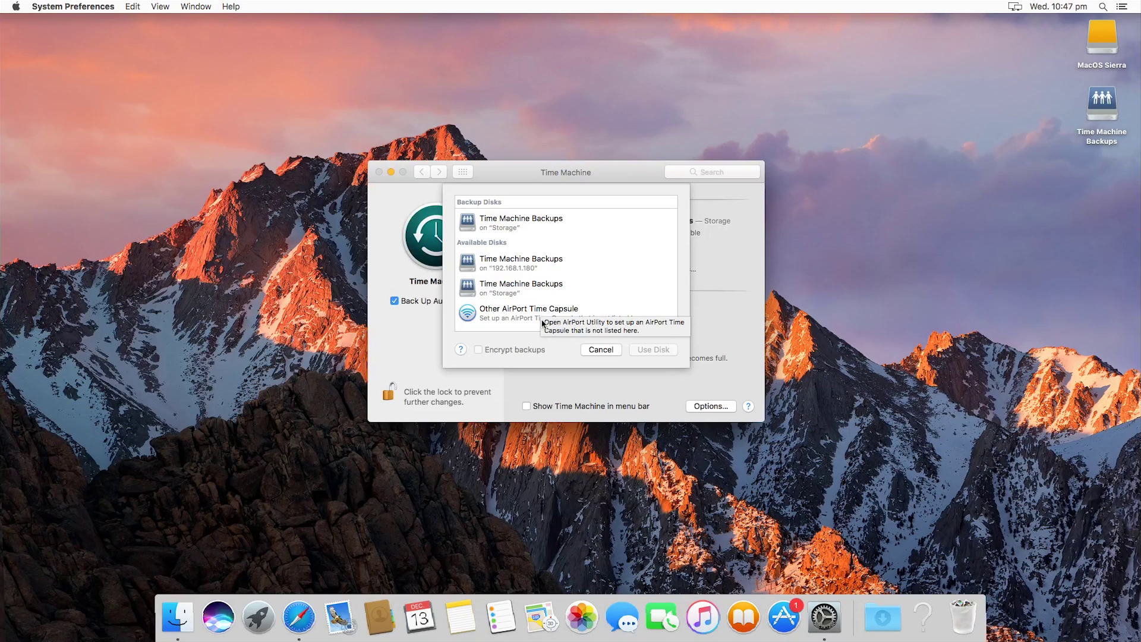
right_click(1112, 105)
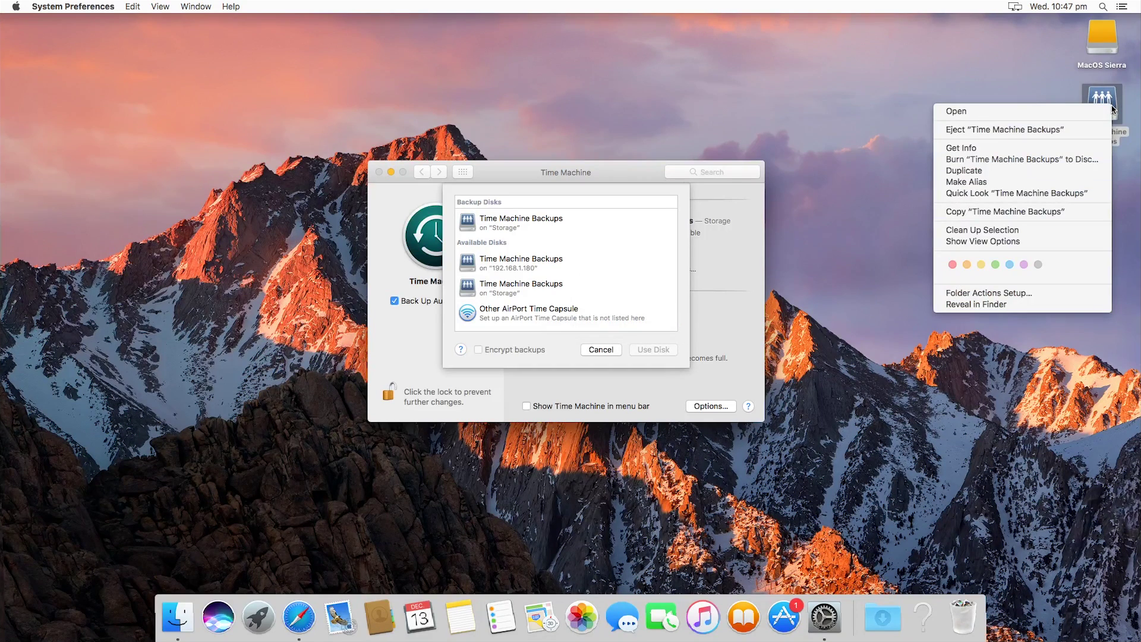
left_click(1056, 131)
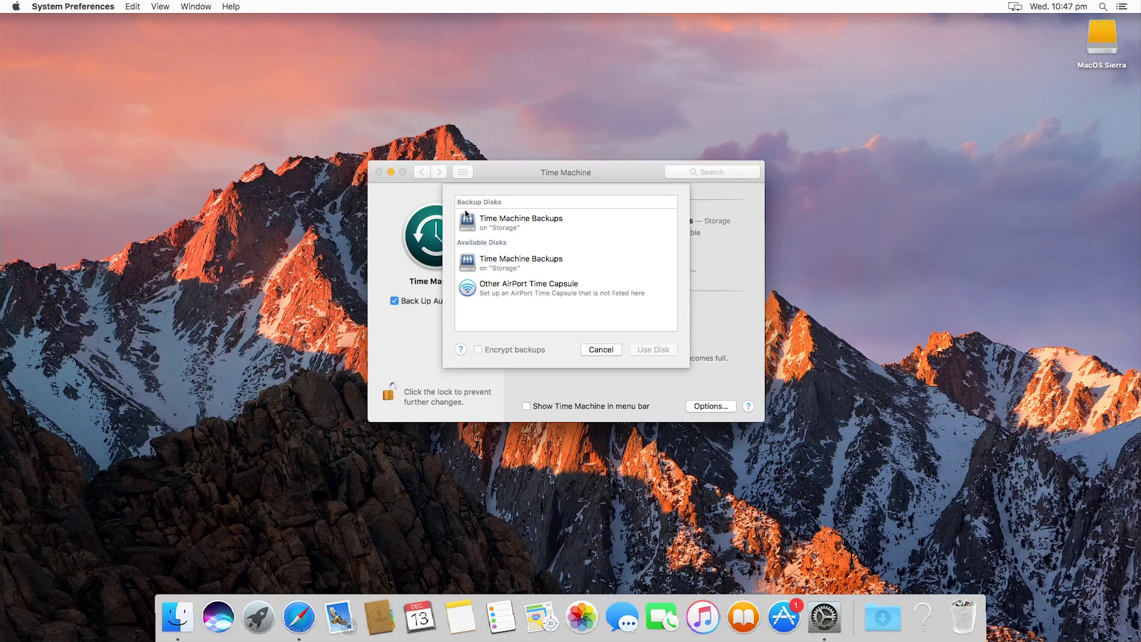
left_click(601, 349)
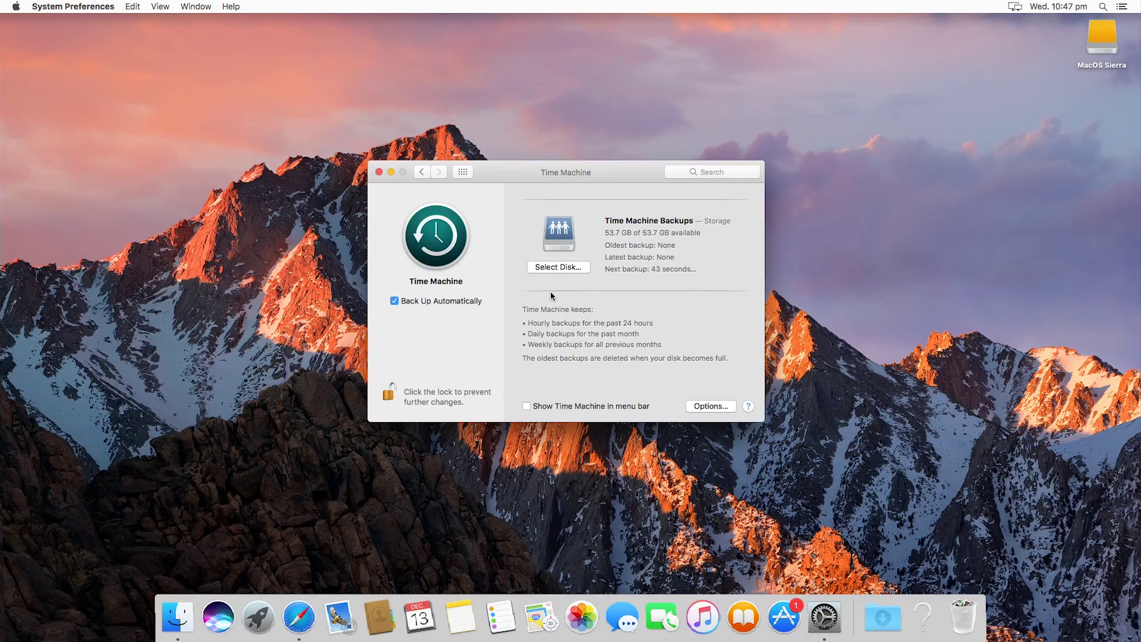
Remove Time Machine Backups as the backup disk and close the Time Machine preferences
left_click(573, 270)
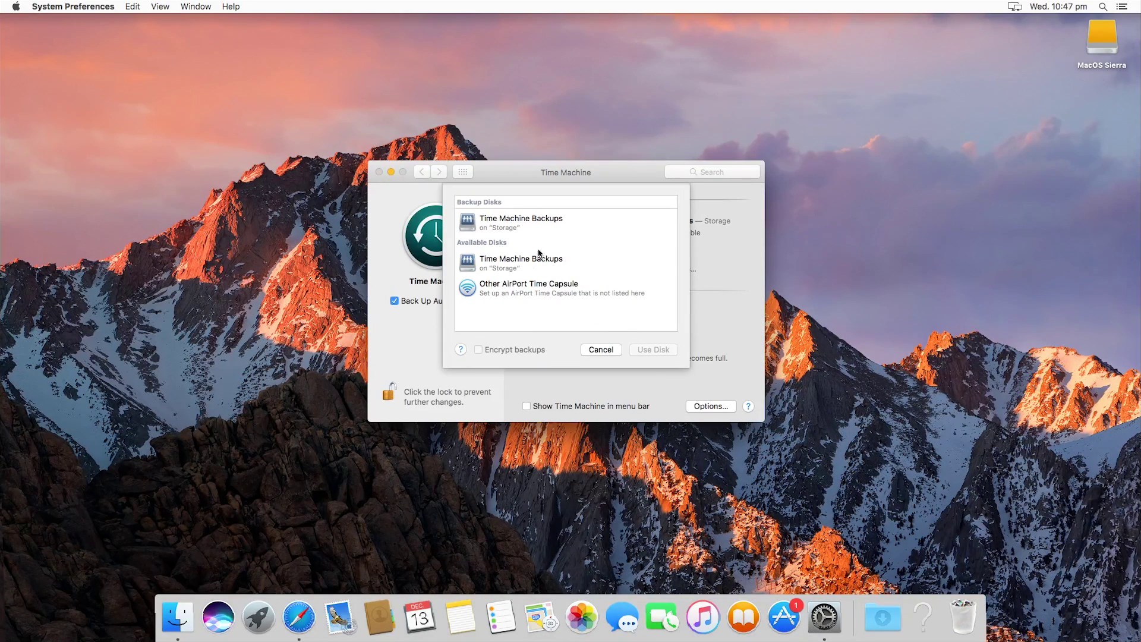
left_click(526, 228)
left_click(647, 350)
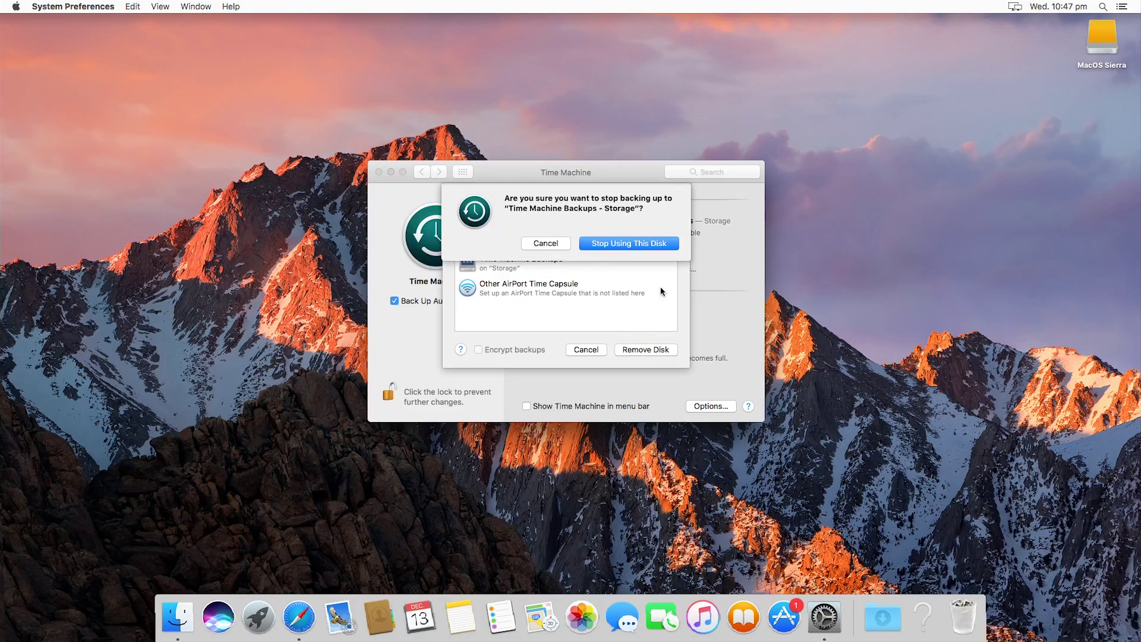
left_click(645, 245)
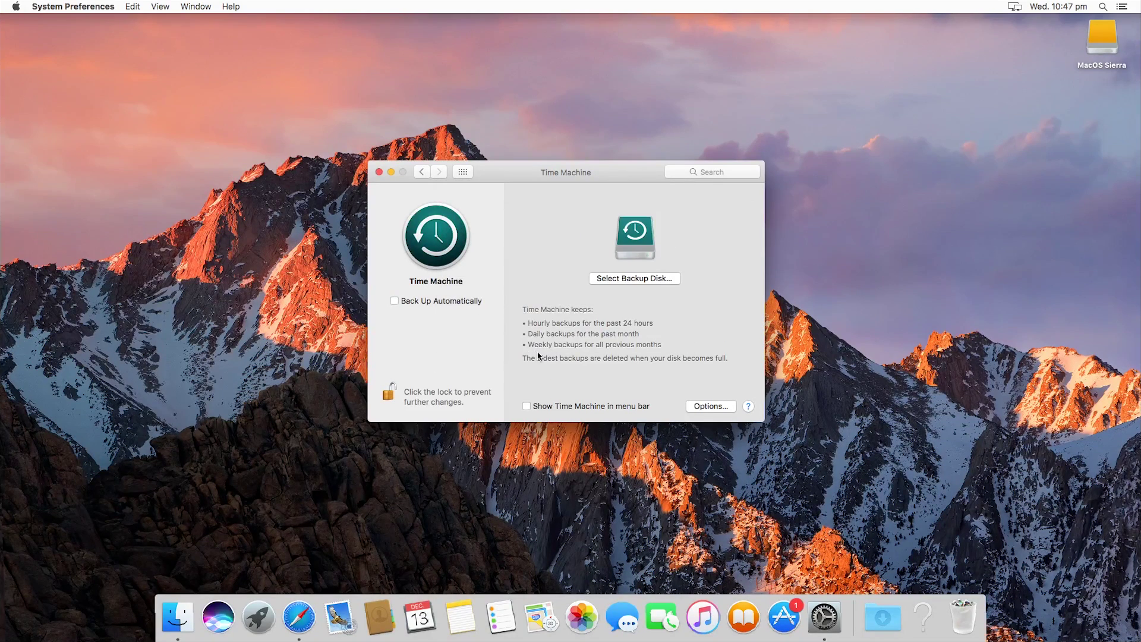
left_click(379, 172)
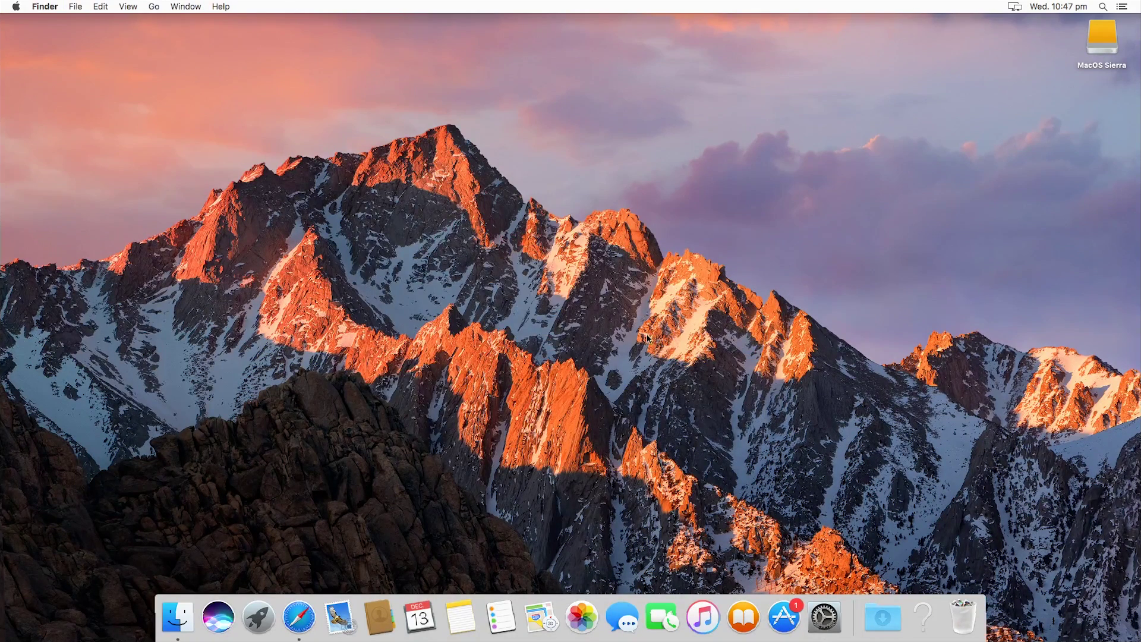
Stop the AFP Time Machine broadcast, disable the AFP service and enable SMB
left_click(299, 617)
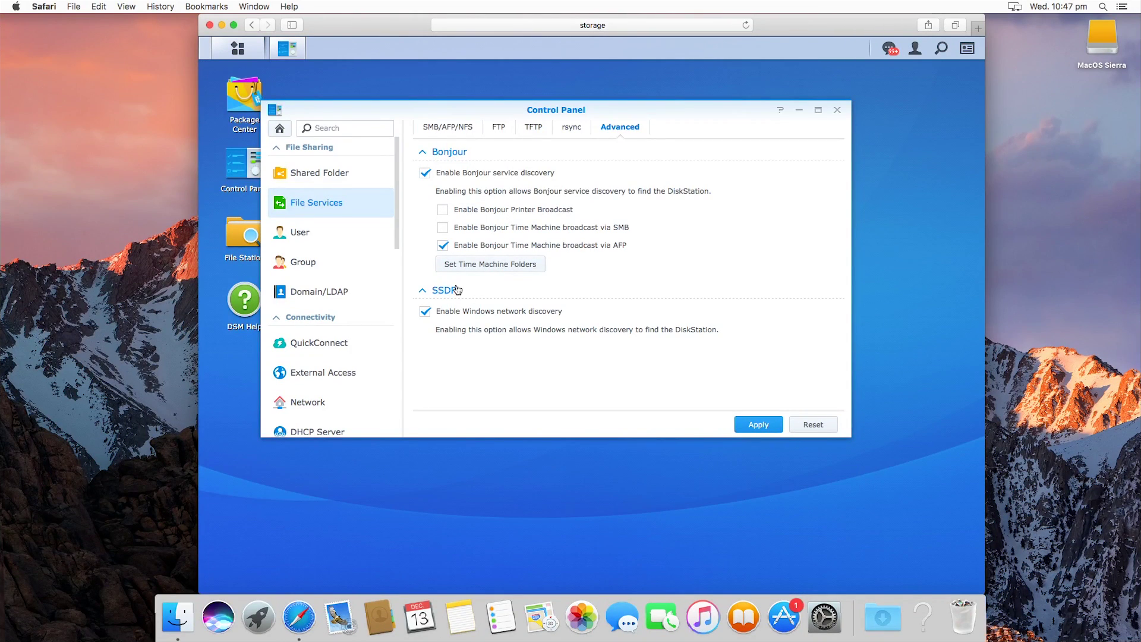
left_click(443, 246)
left_click(450, 128)
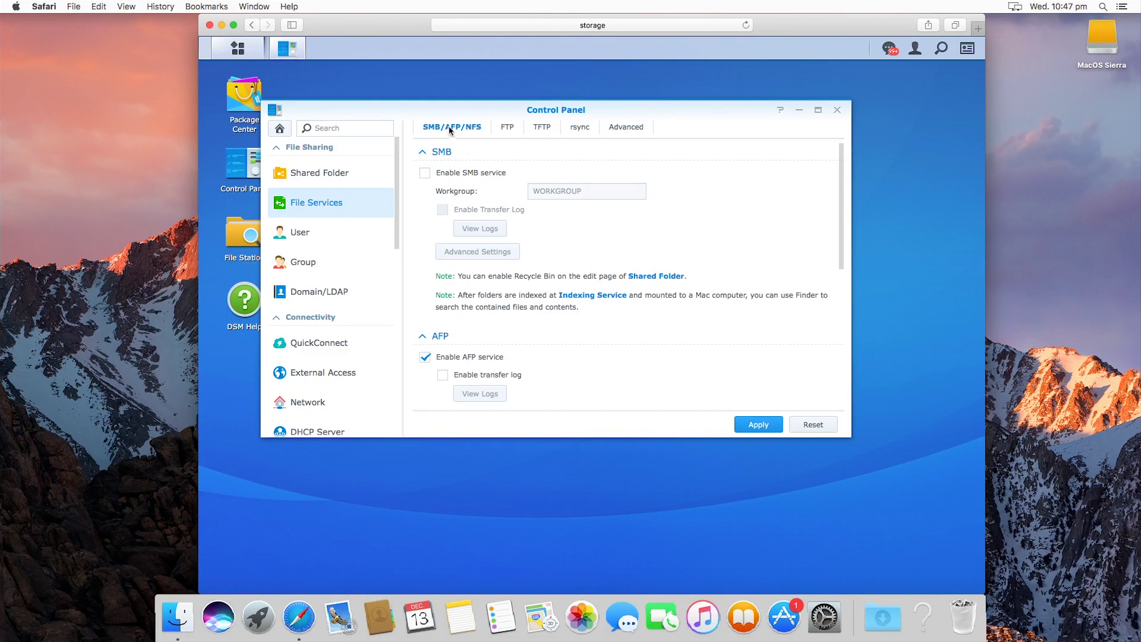
left_click(425, 357)
left_click(425, 173)
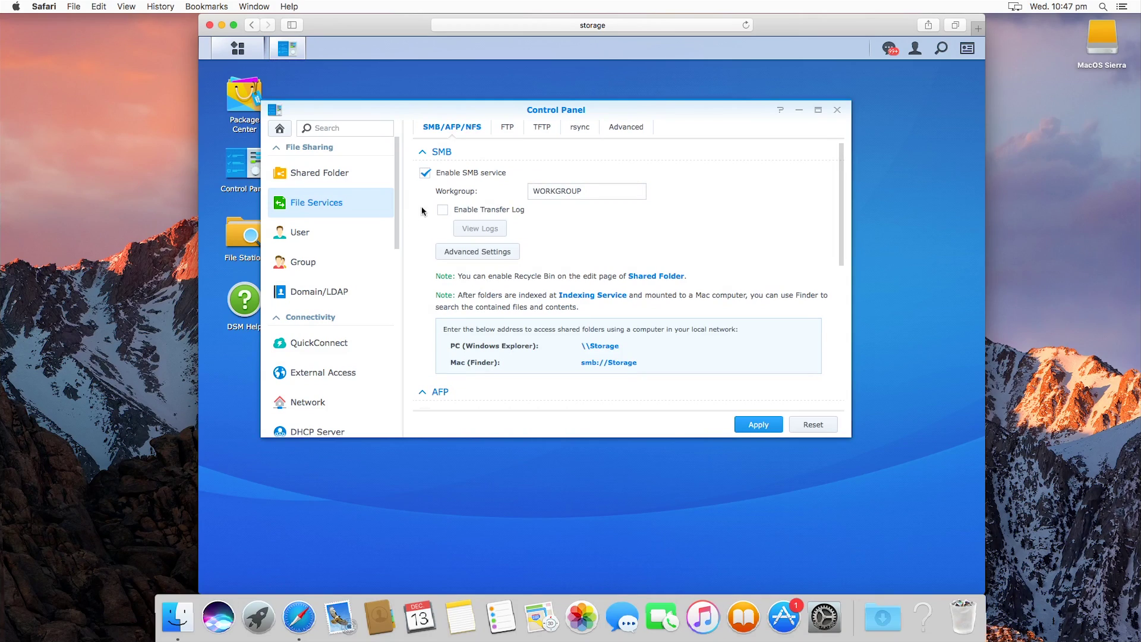
Enable the Bonjour Time Machine broadcast via SMB and confirm Time Machine Backups is its folder
left_click(633, 132)
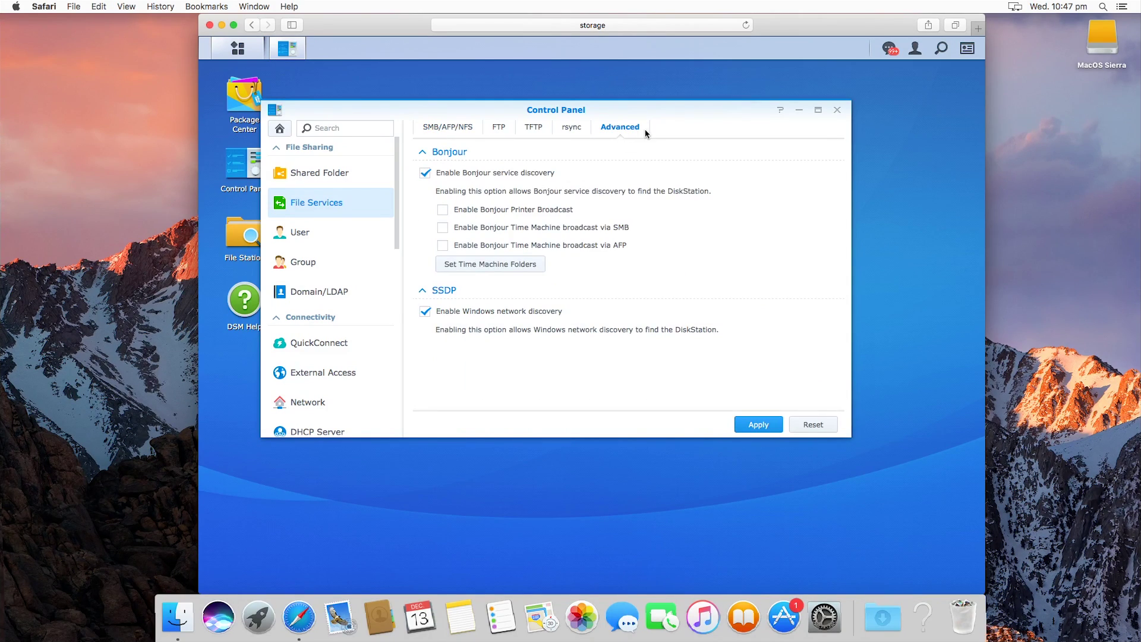
left_click(547, 229)
left_click(516, 268)
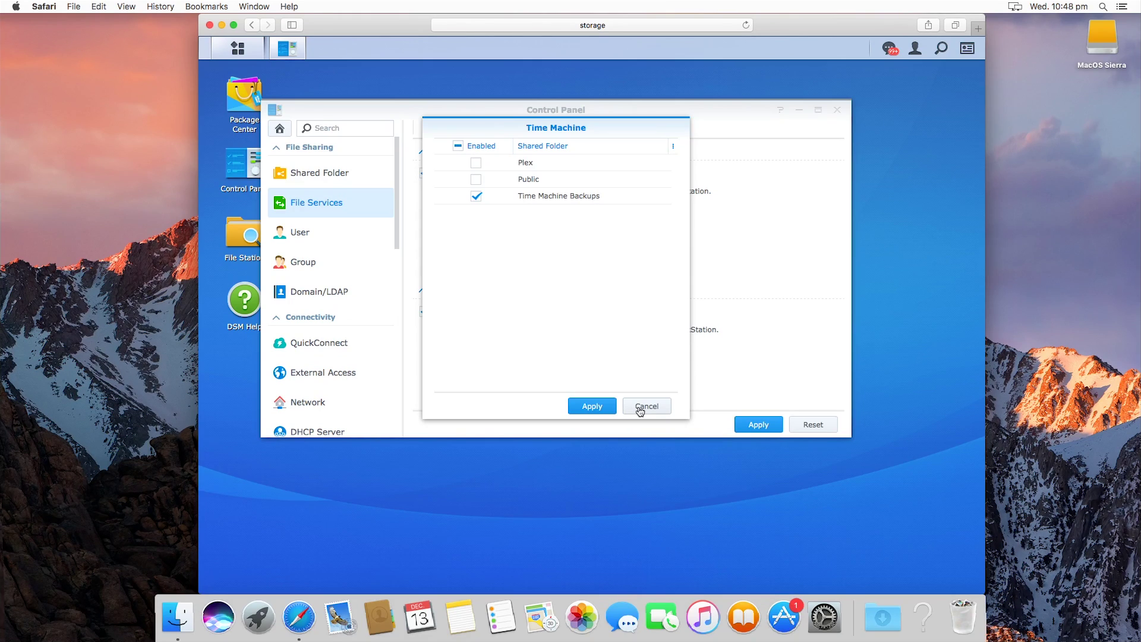
left_click(641, 410)
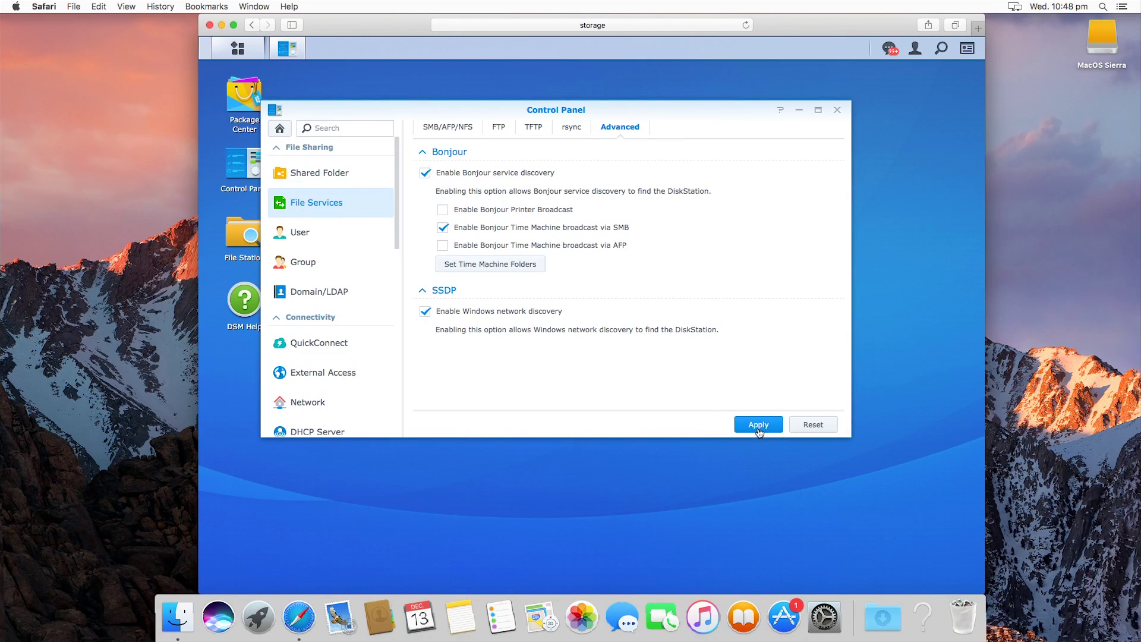
Review SMB advanced settings, apply the file service changes and accept the AFP broadcast warning
left_click(451, 128)
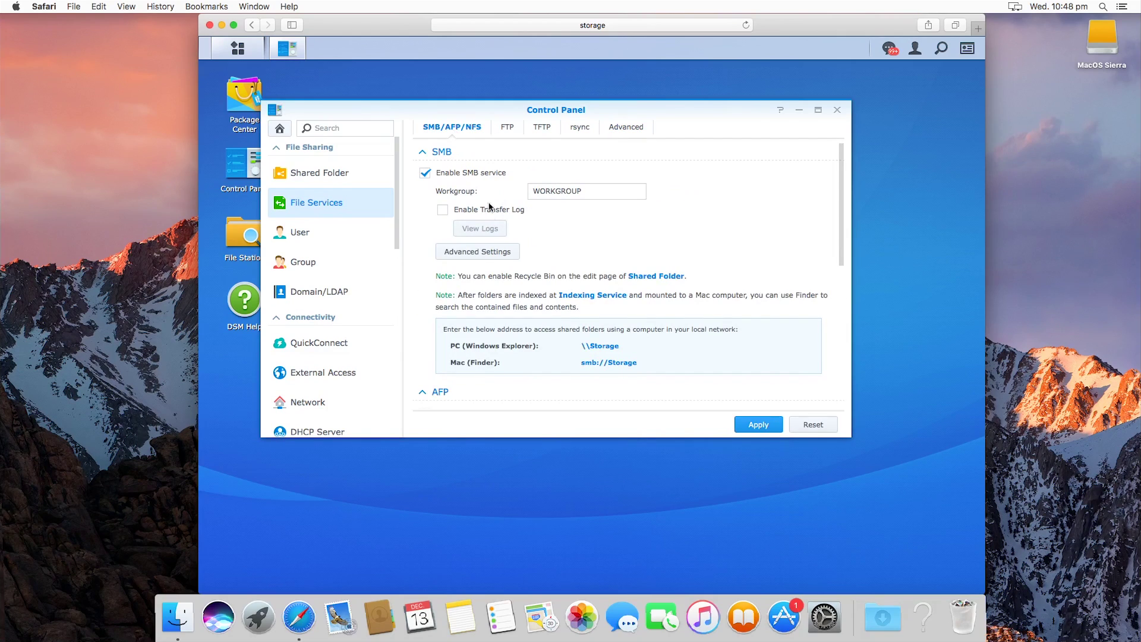
left_click(483, 255)
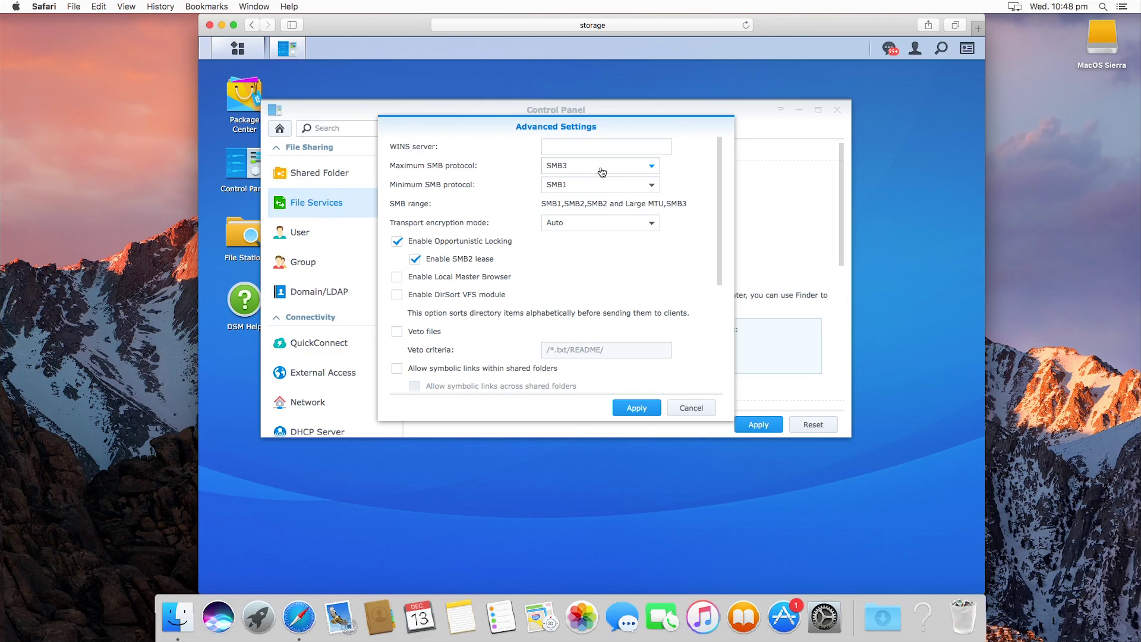
left_click(636, 409)
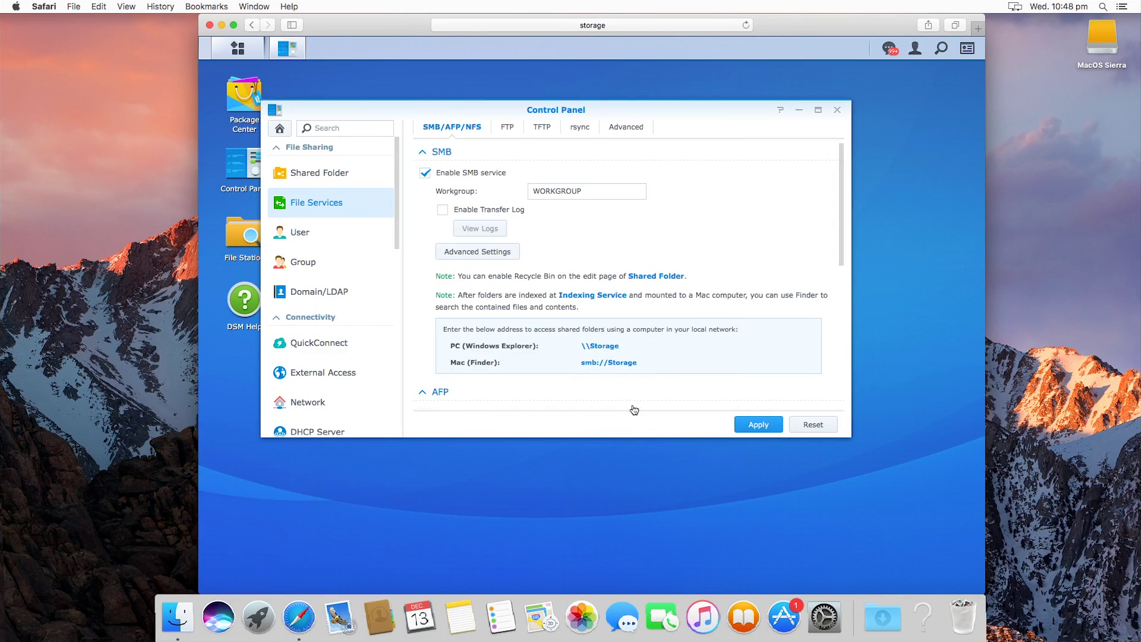
left_click(759, 424)
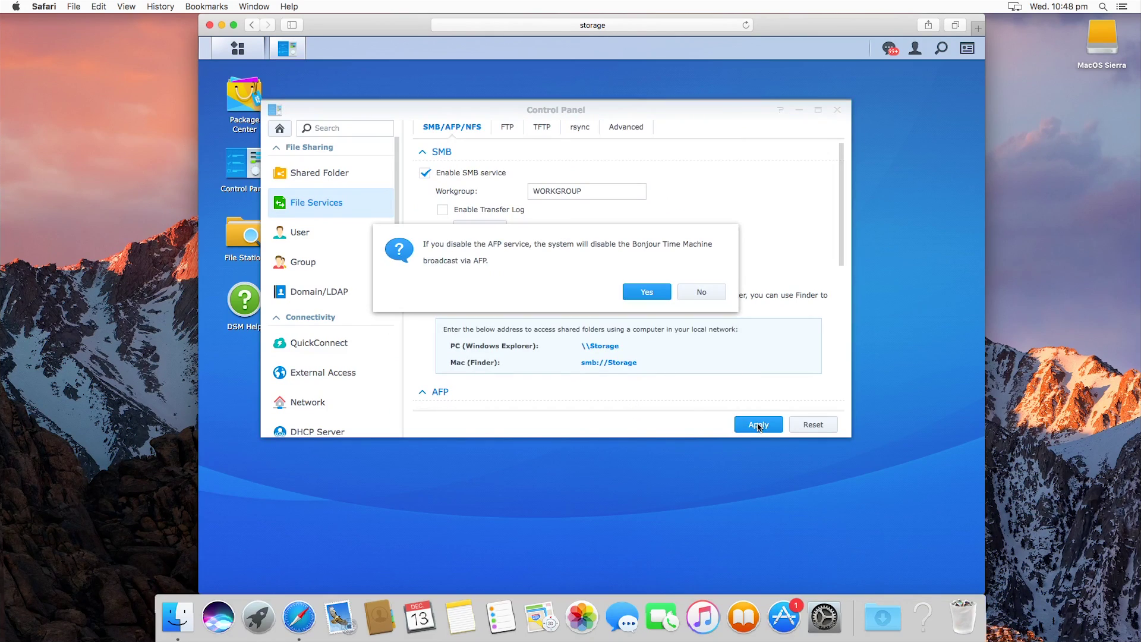
left_click(638, 299)
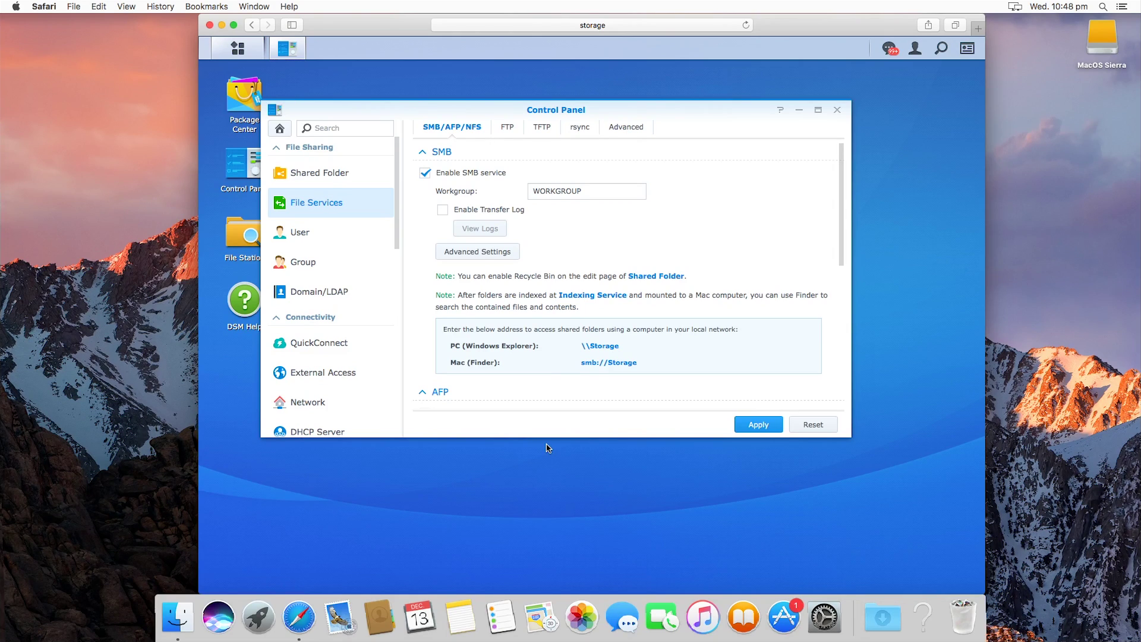
Open Time Machine preferences and check the backup disk list, which shows no NAS share yet
key("super+h")
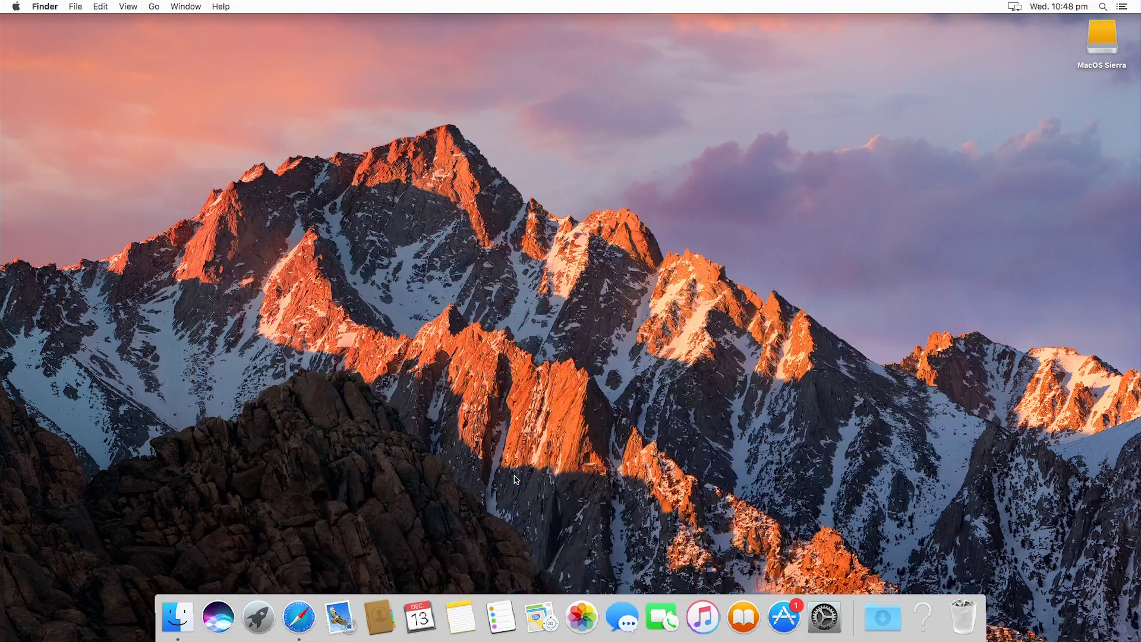
left_click(823, 617)
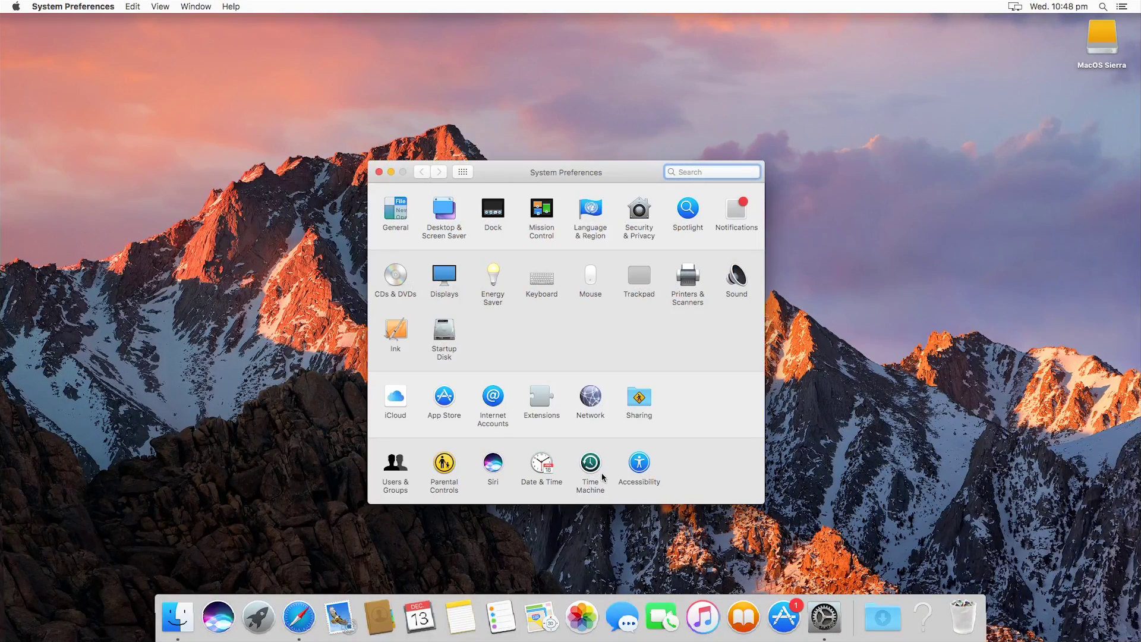
left_click(591, 465)
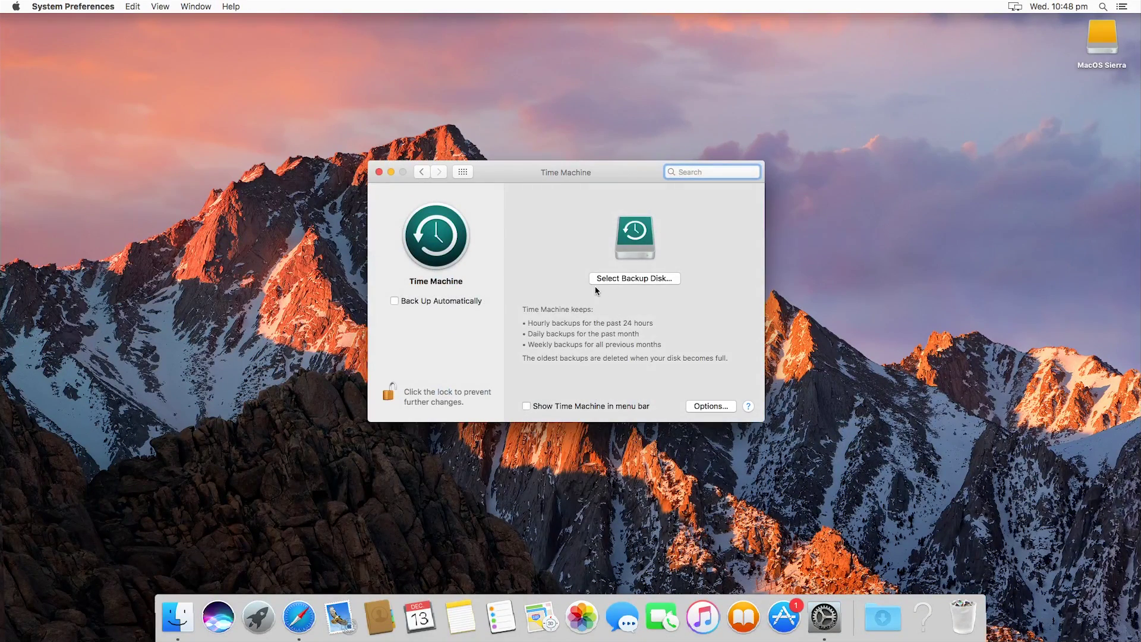
left_click(595, 283)
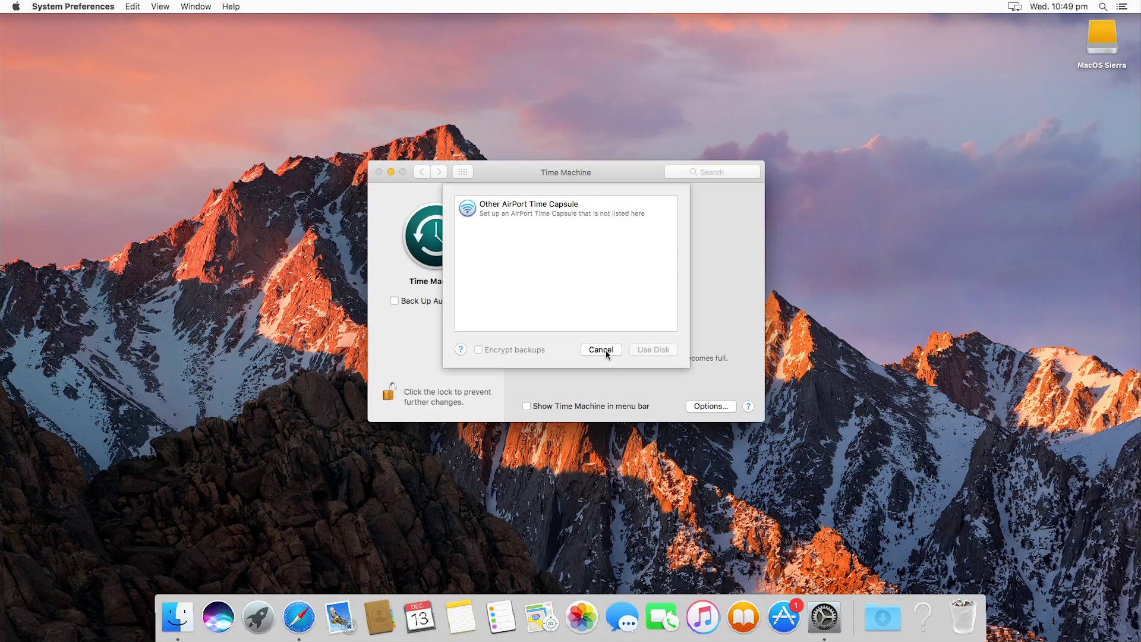
left_click(603, 351)
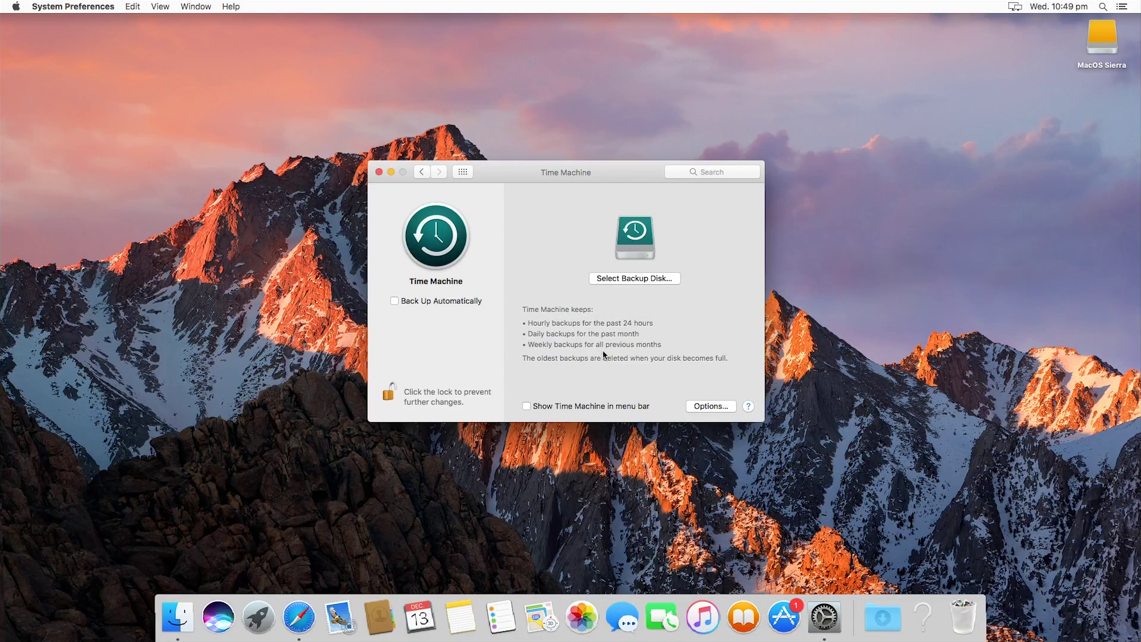
left_click(183, 274)
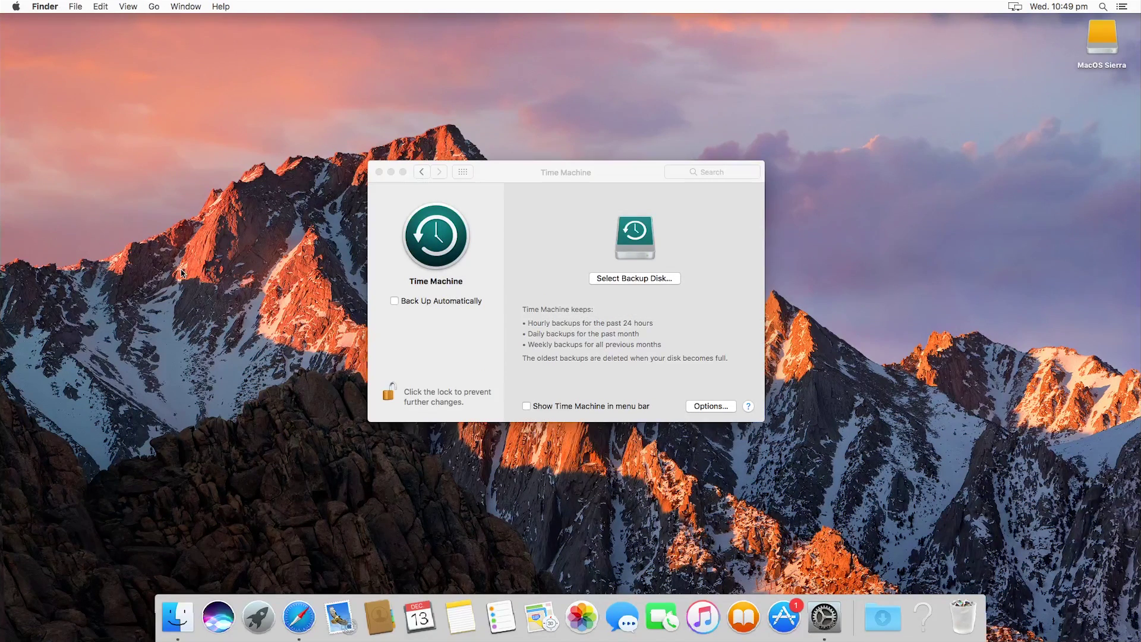
Connect to the NAS server at smb://192.168.1.180 from Finder
left_click(153, 7)
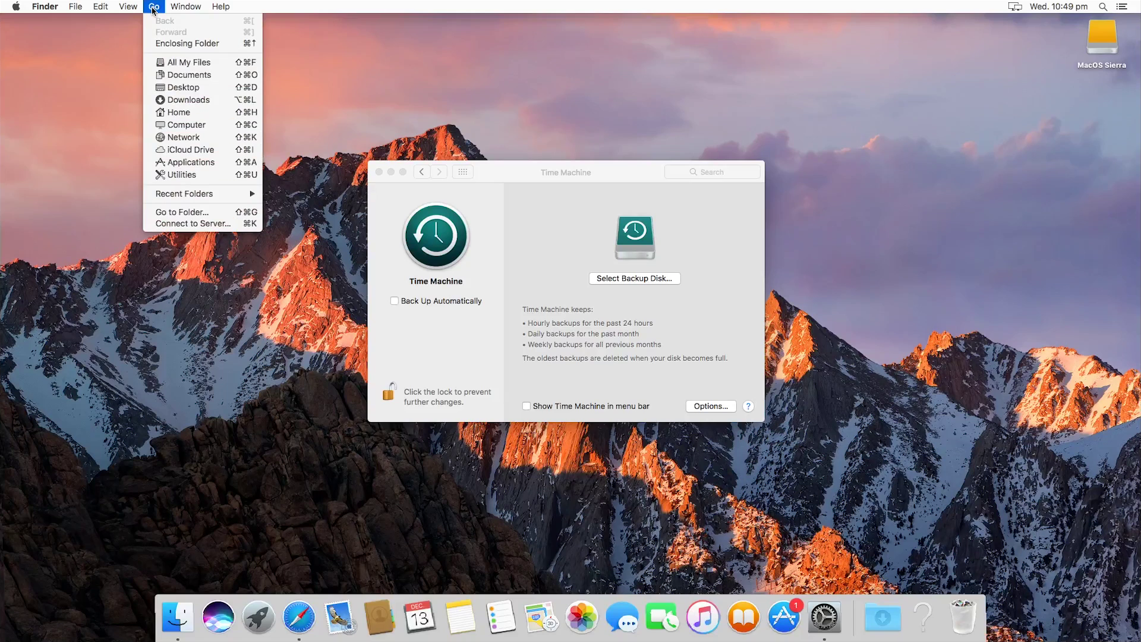
left_click(182, 224)
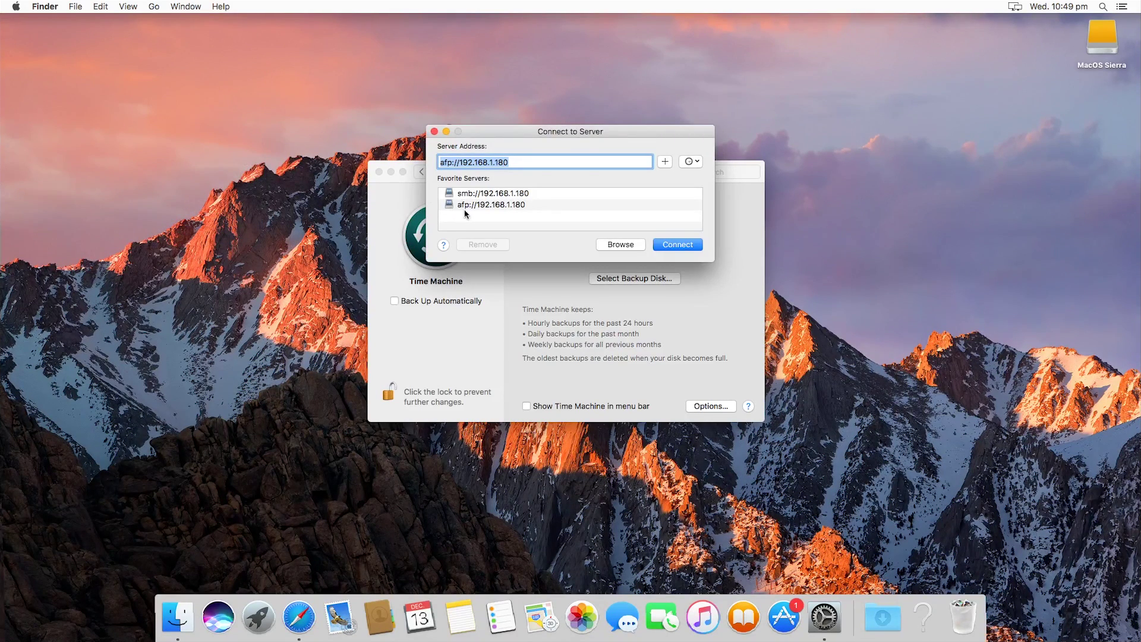
left_click(492, 195)
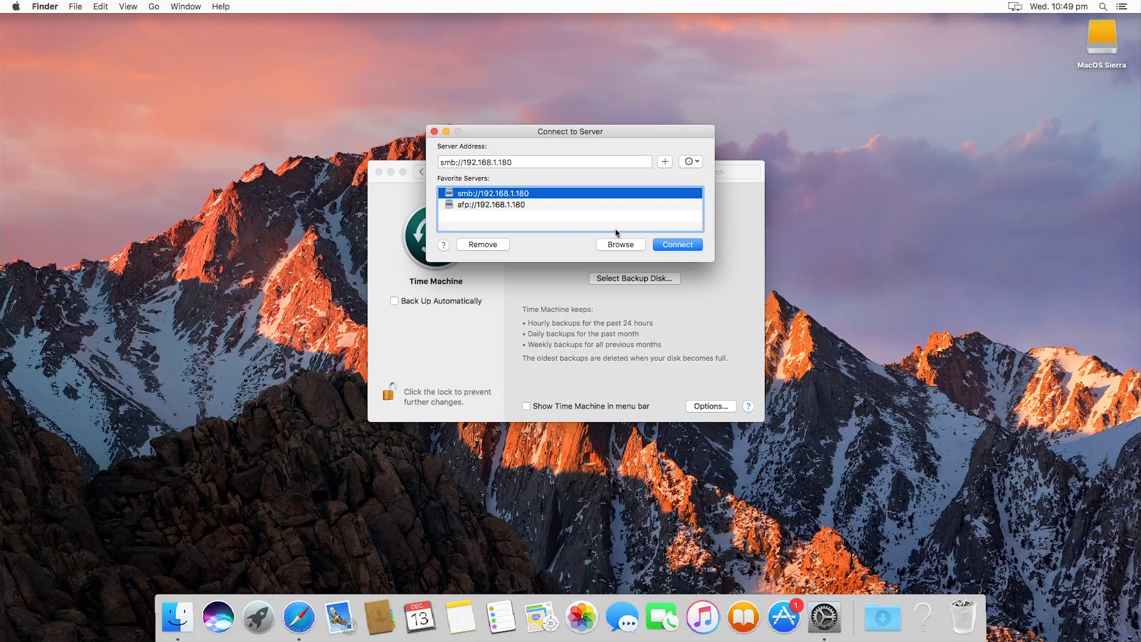
left_click(683, 247)
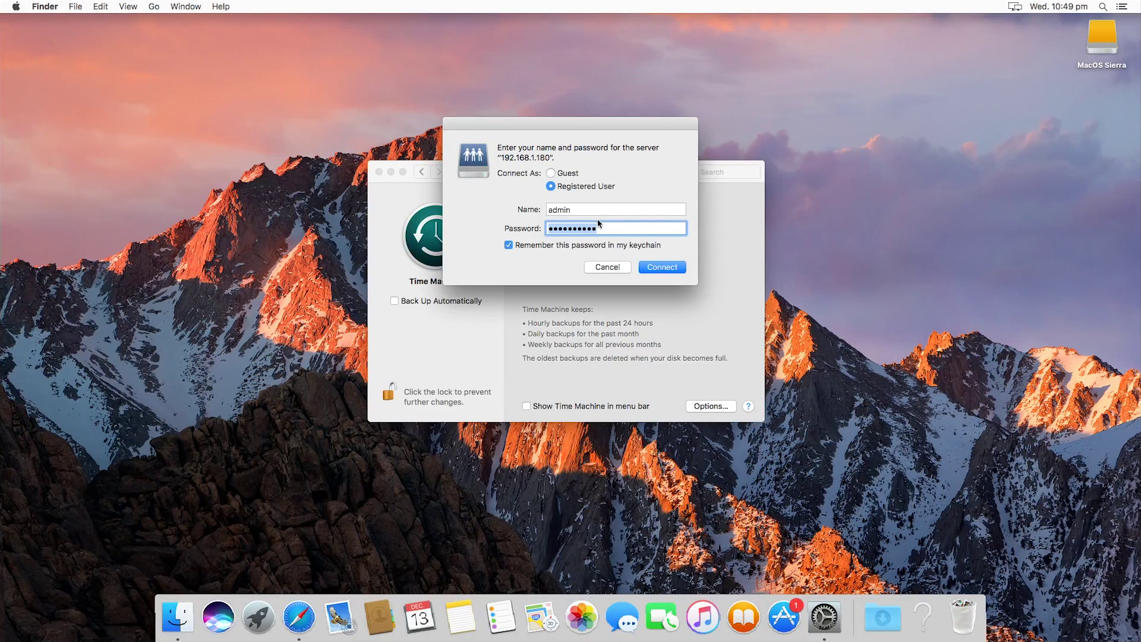
Sign in with the dedicated backup account's name and password and mount the Time Machine Backups share
key("shift+Tab")
type("Time Machine")
key("Tab")
type("••••••••")
key("Return")
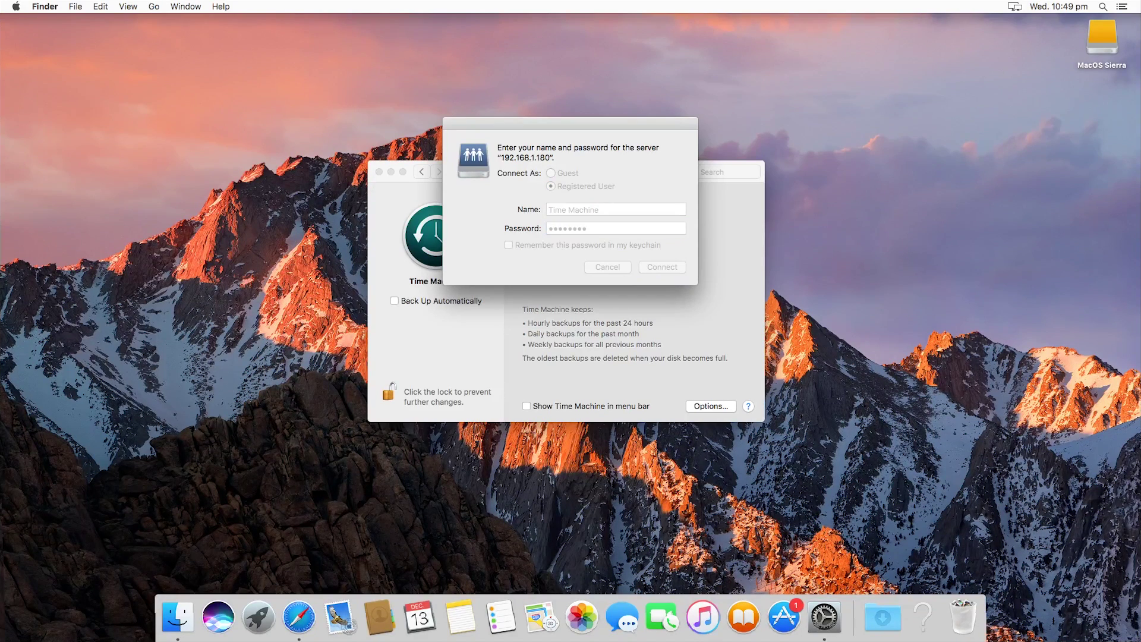
left_click(534, 245)
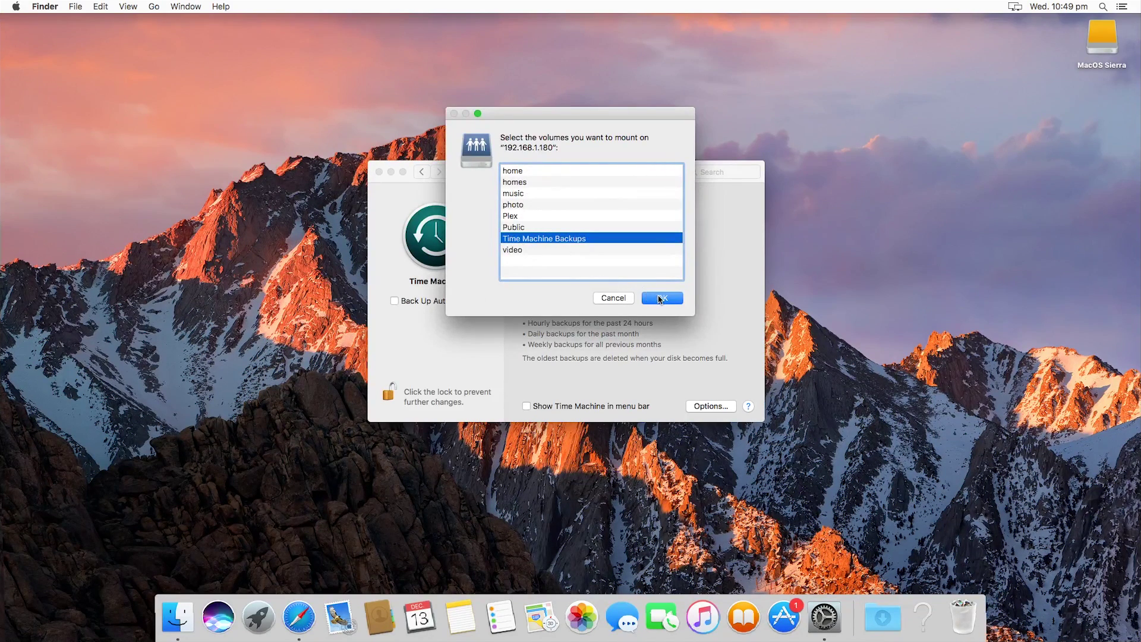
left_click(664, 296)
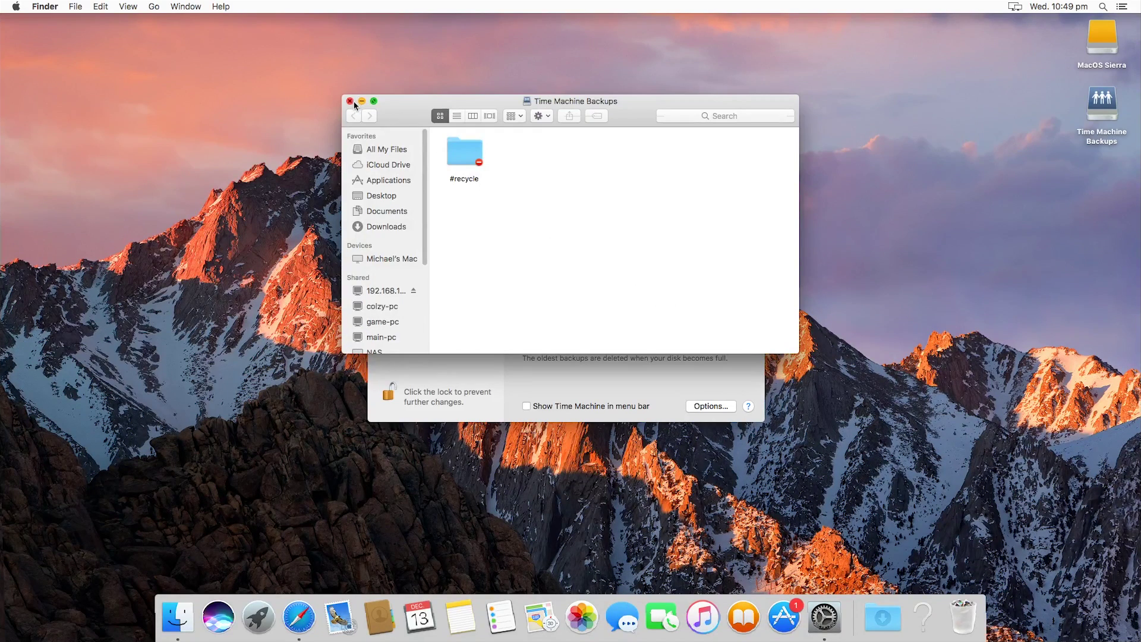
left_click(350, 101)
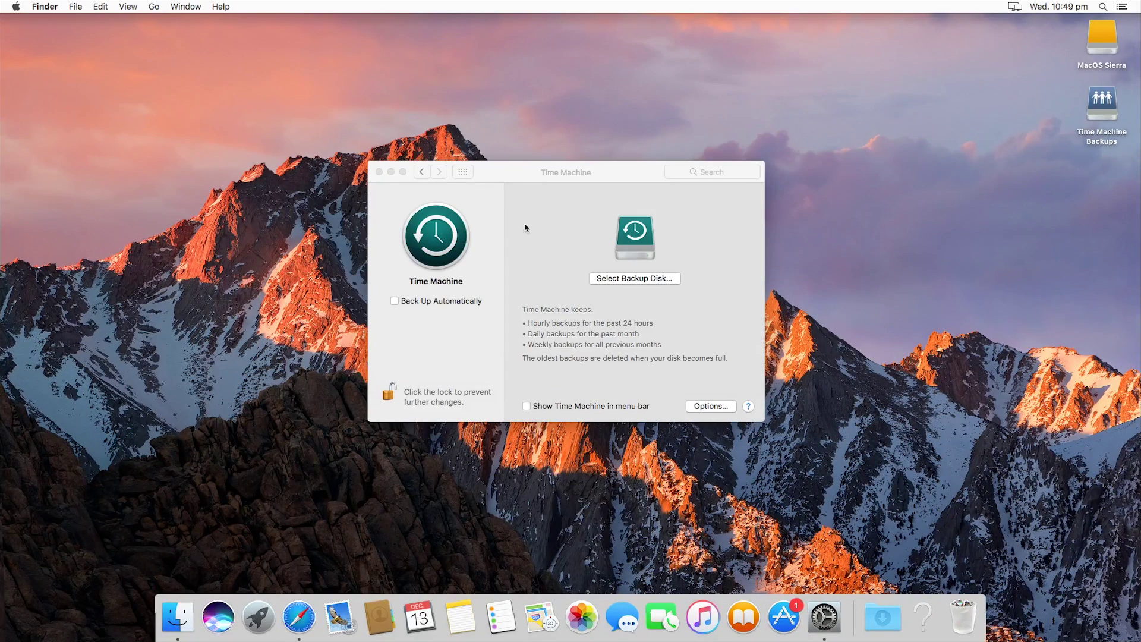
Choose Time Machine Backups on 192.168.1.180 as backup disk, entering the backup user's password
left_click(636, 279)
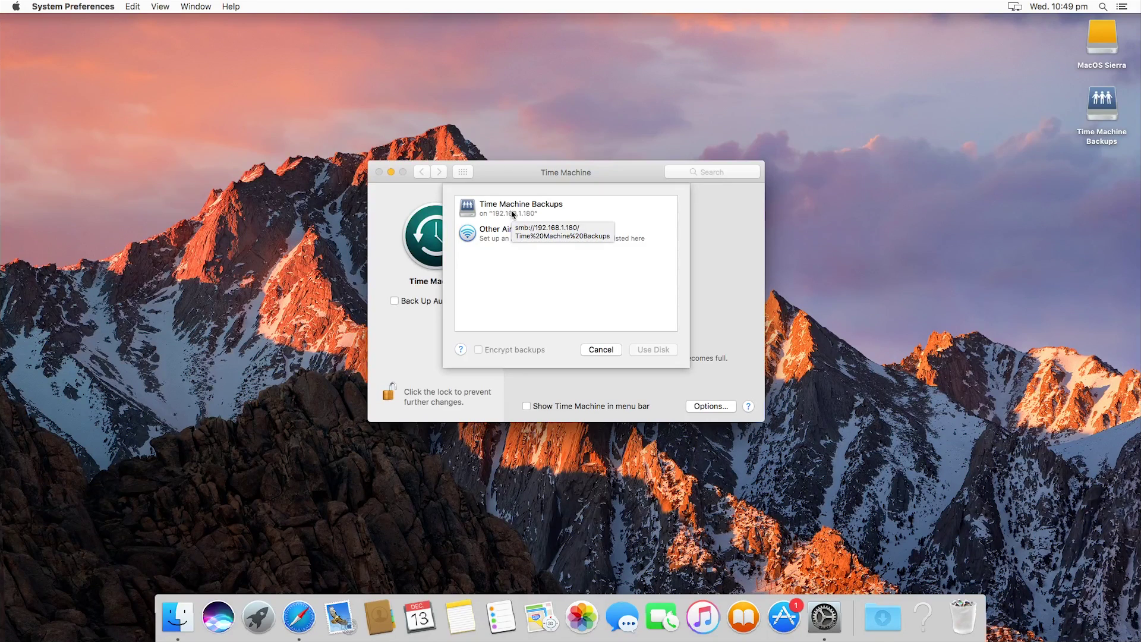
left_click(514, 213)
key("Return")
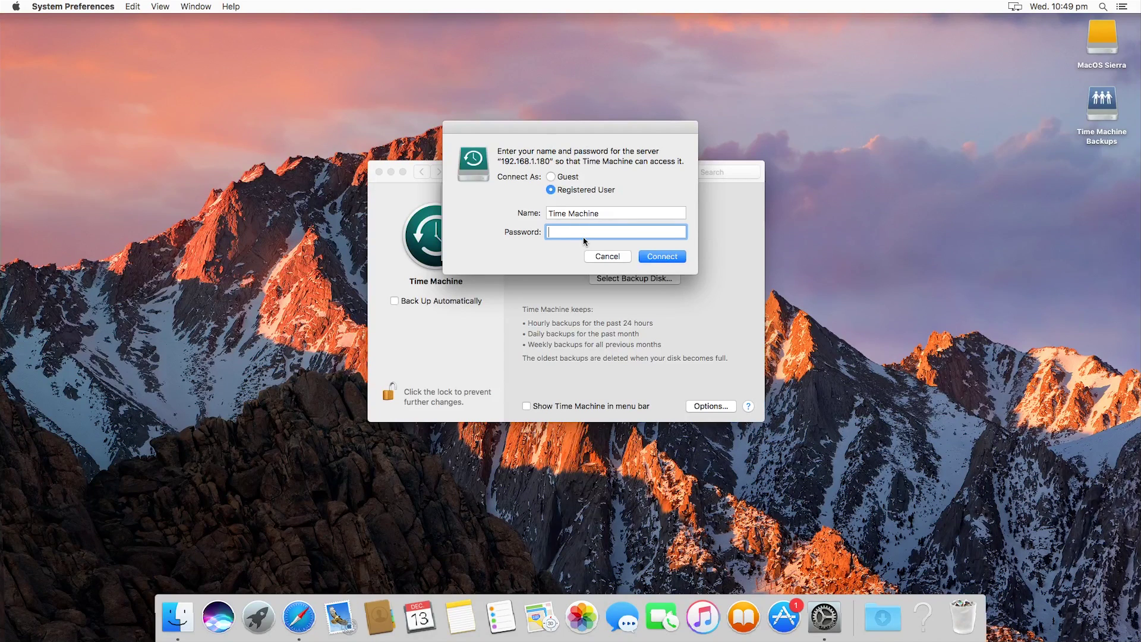
type("•••••••••")
key("Return")
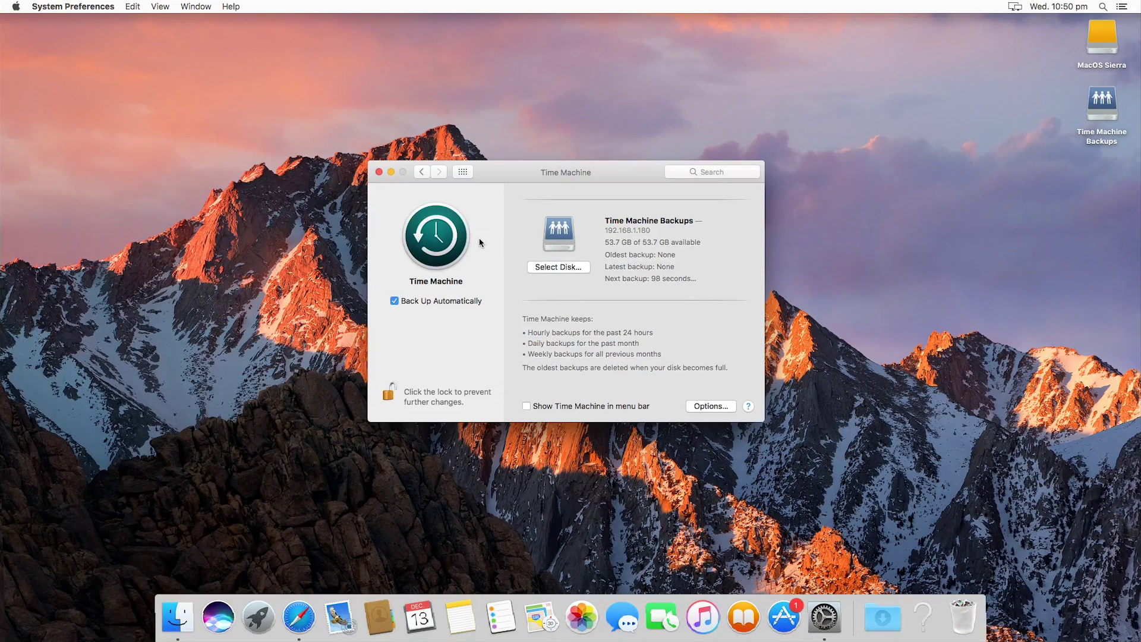
Uncheck Back Up Automatically so the next backup shows 'Automatic backups off'
left_click(427, 303)
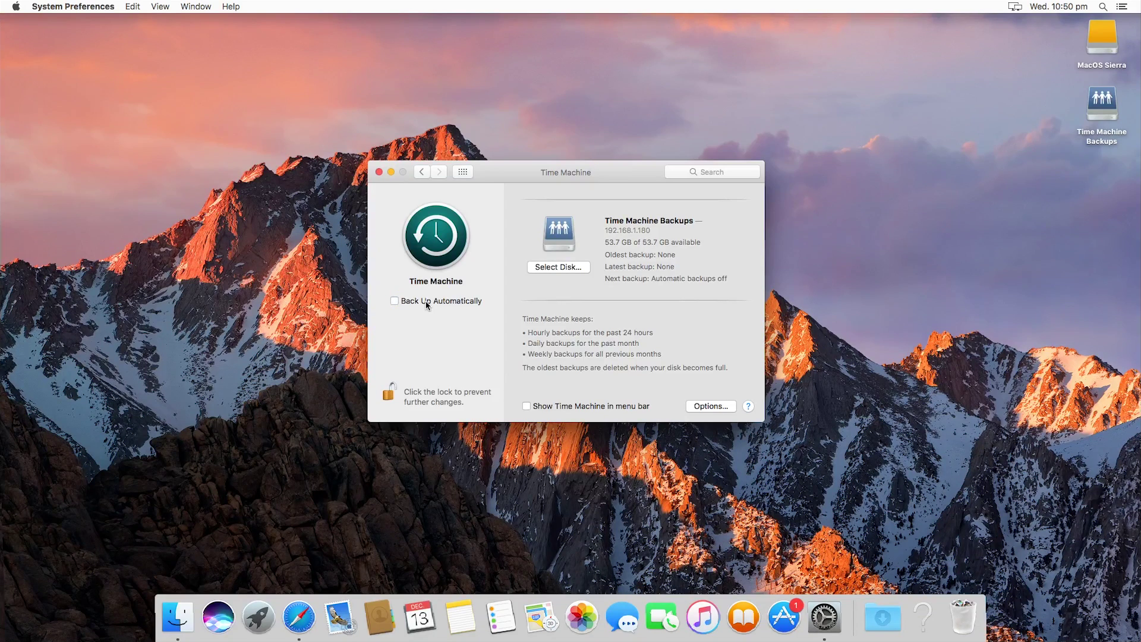